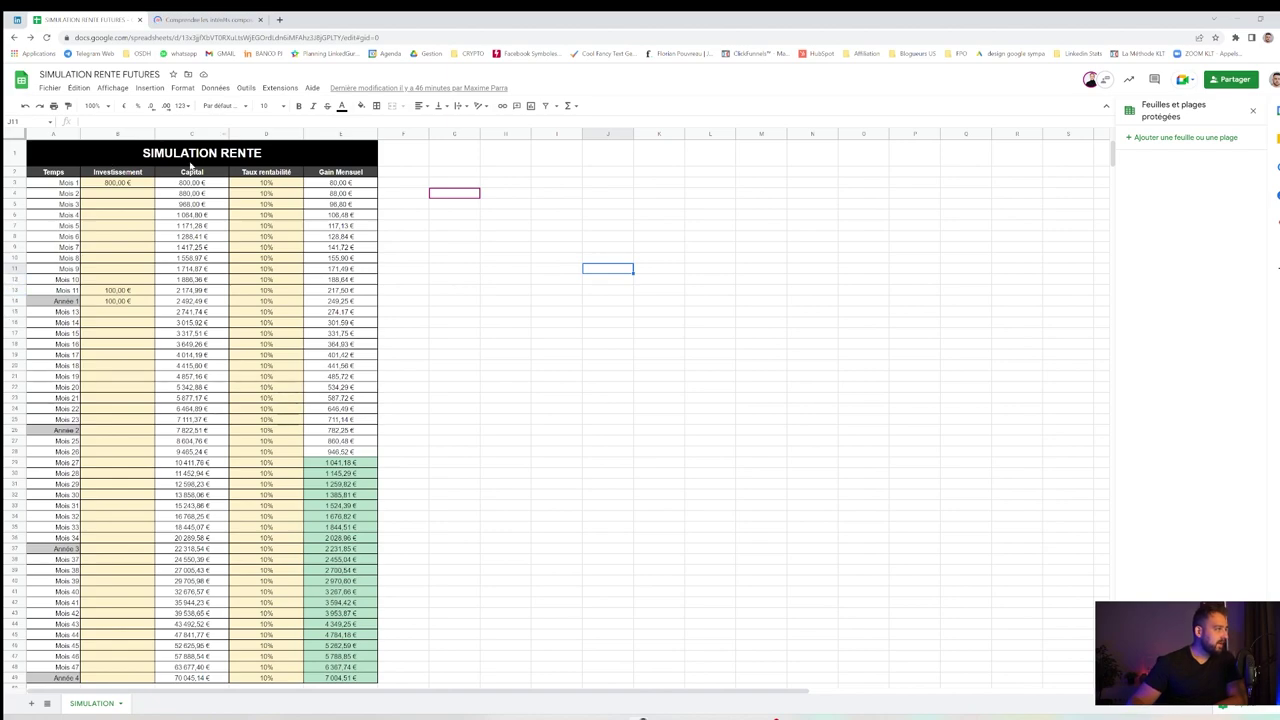
Step: Clear all the existing amounts from the Investissement column, starting at Mois 1
left_click_drag(125, 184, 129, 298)
key("Delete")
scroll(132, 260, "up", 8)
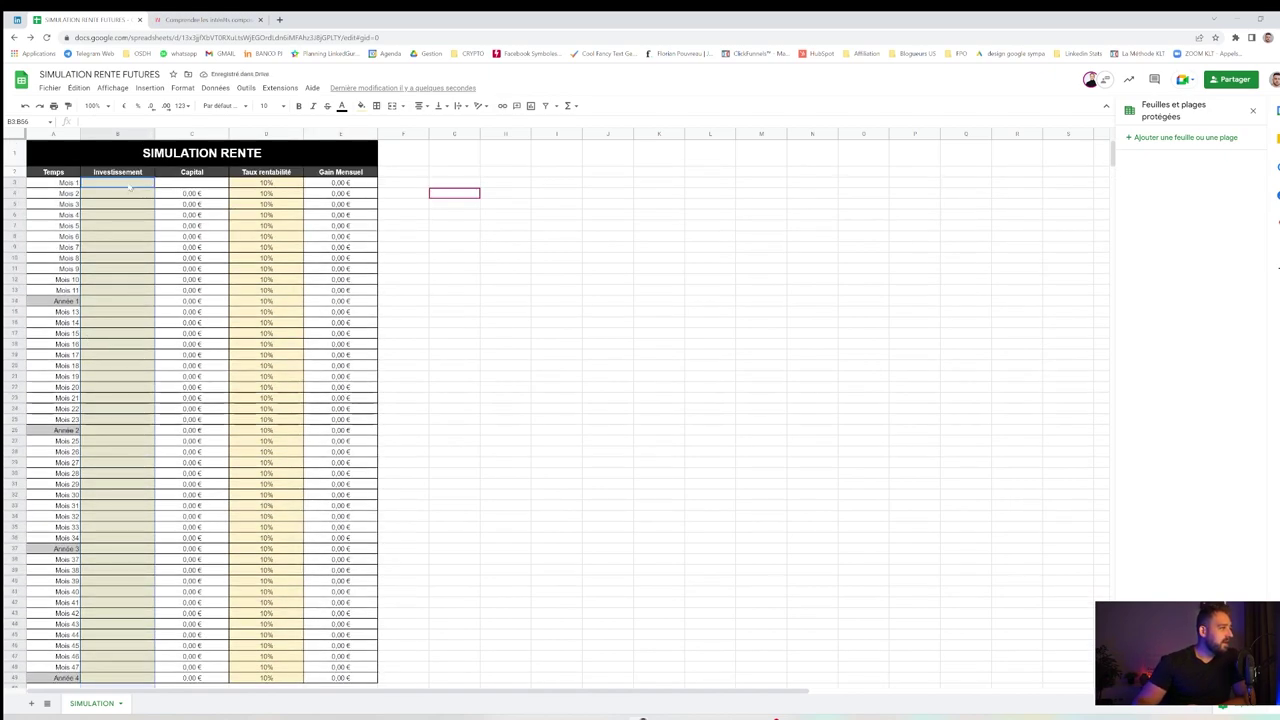
Step: Enter an investment of 100 € for Mois 1 as the only contribution
left_click(122, 183)
type("100")
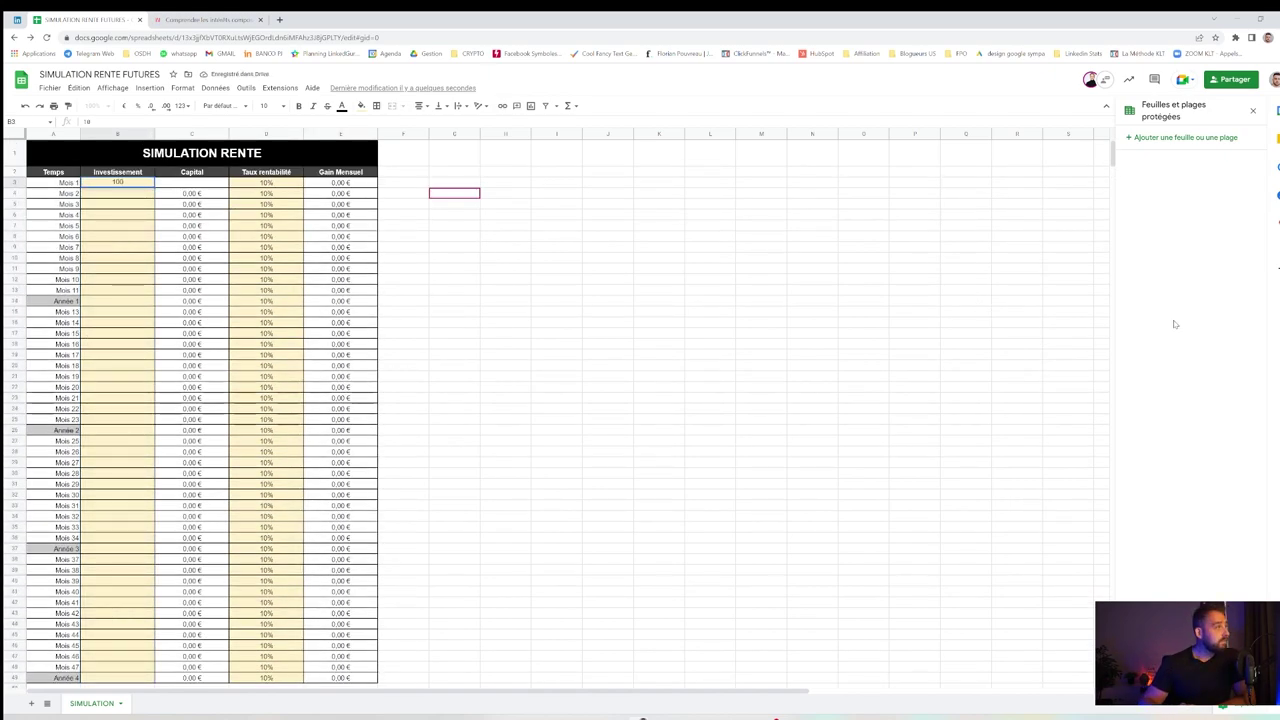
key("Return")
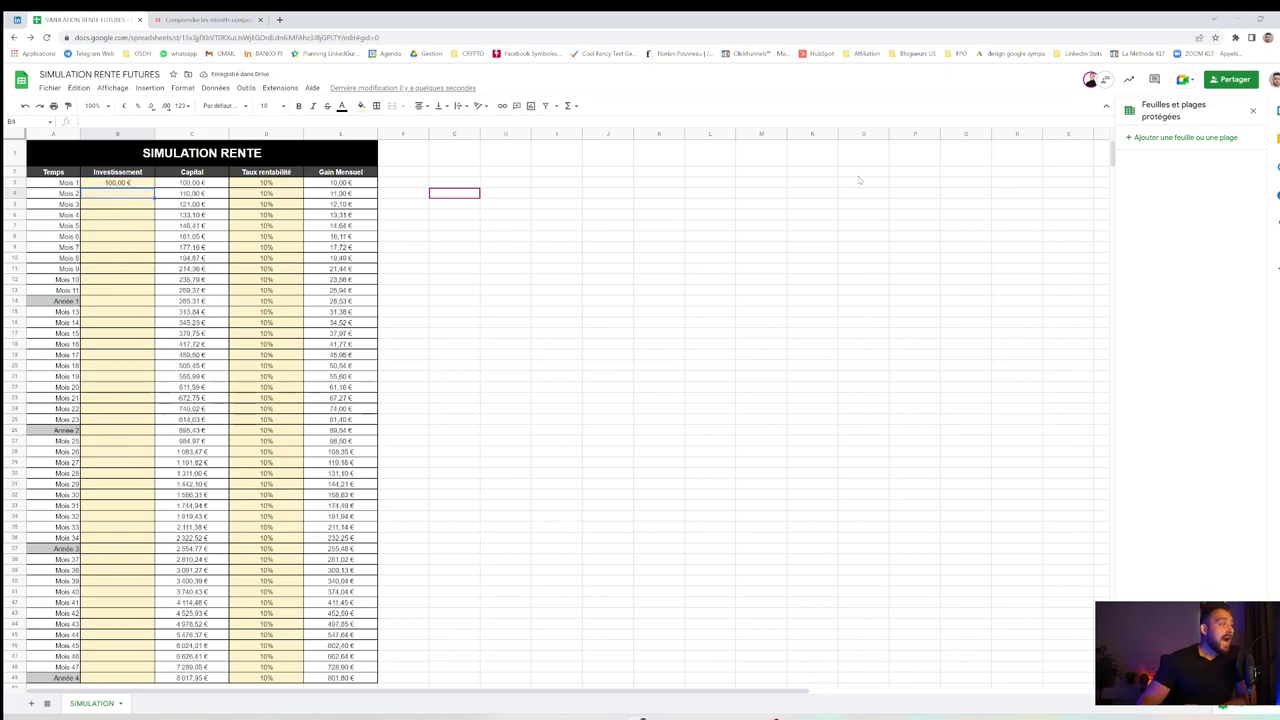
Step: Examine how the rate of return, monthly gain and capital carry over from Mois 1 to Mois 2
left_click(263, 184)
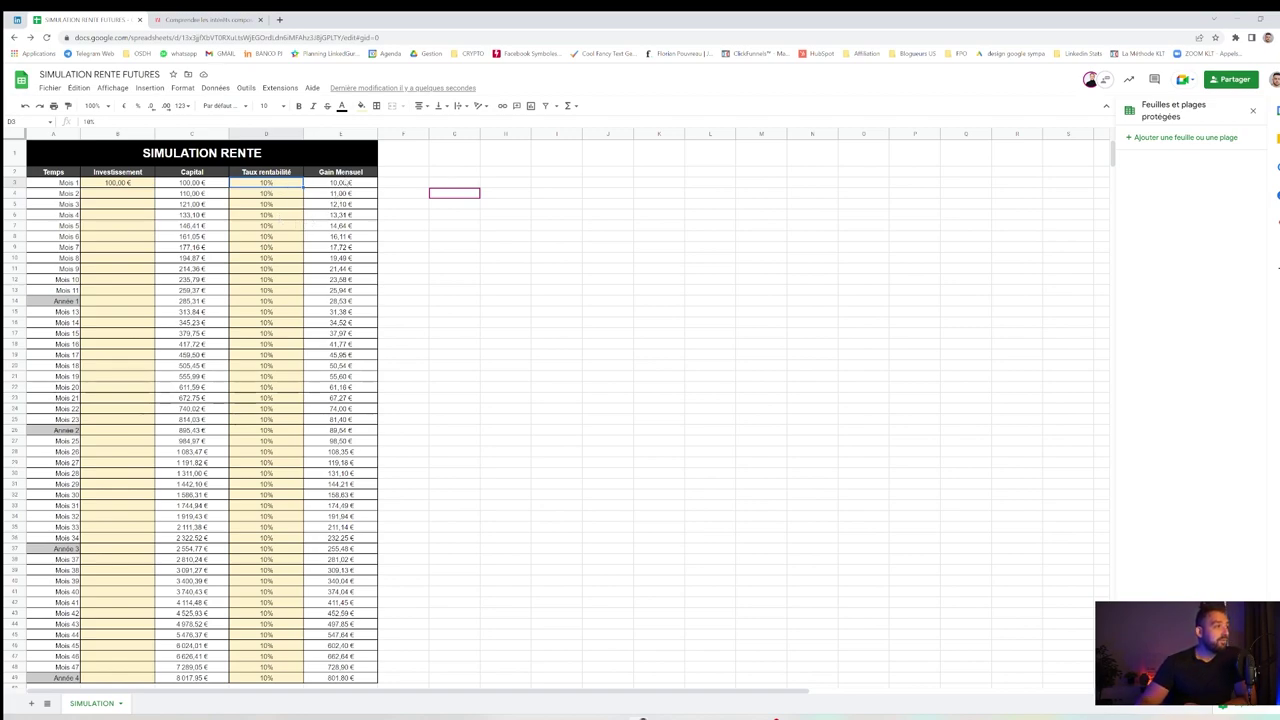
left_click(345, 184)
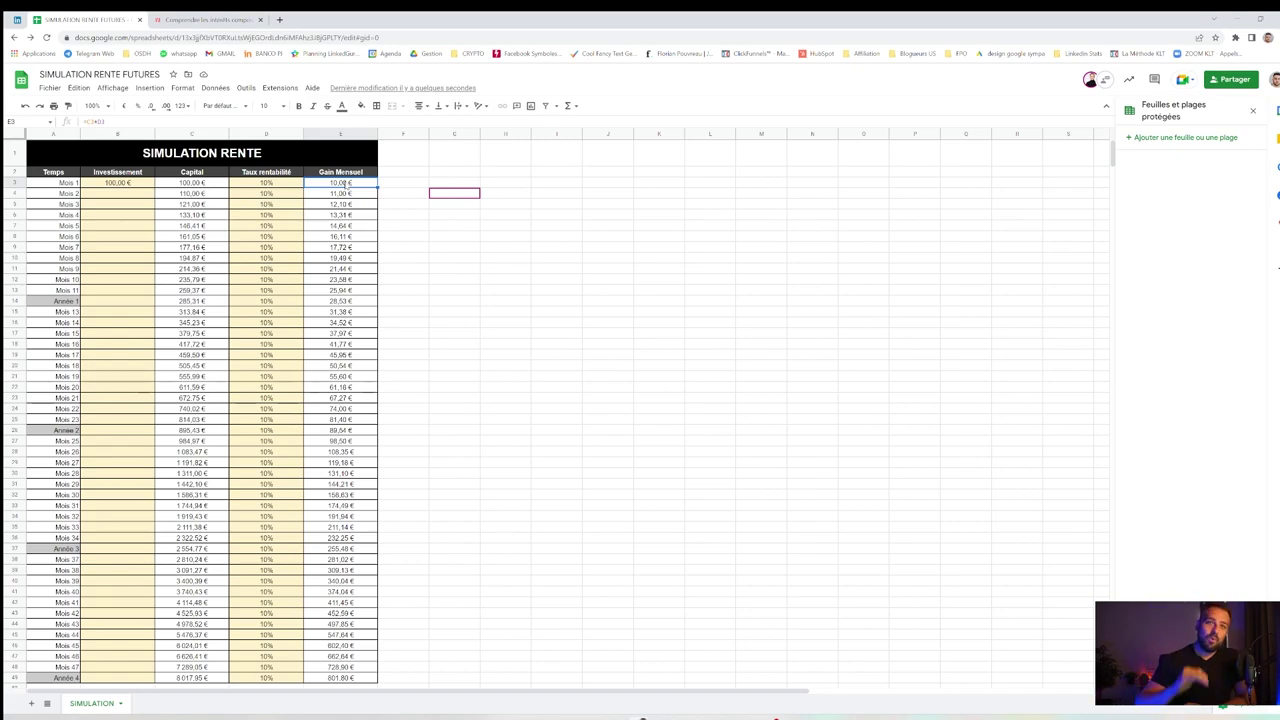
left_click(201, 194)
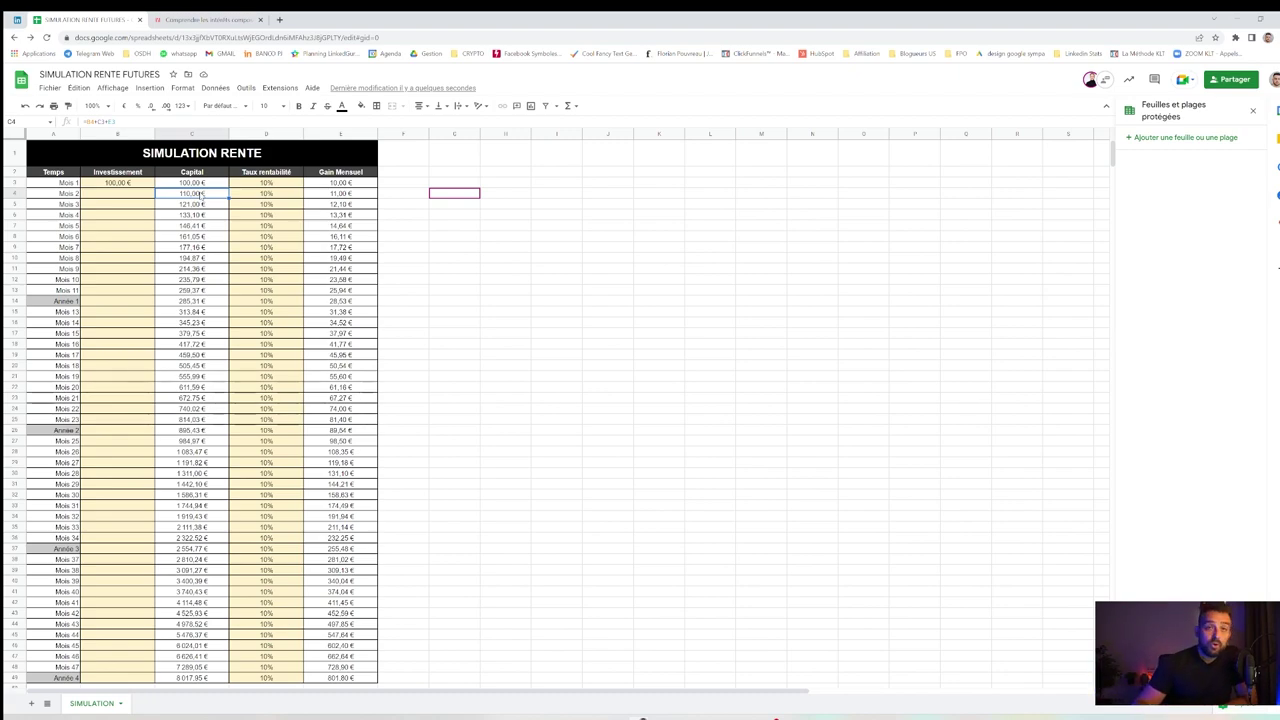
left_click(160, 183)
left_click(246, 185)
left_click(215, 195)
left_click(369, 194)
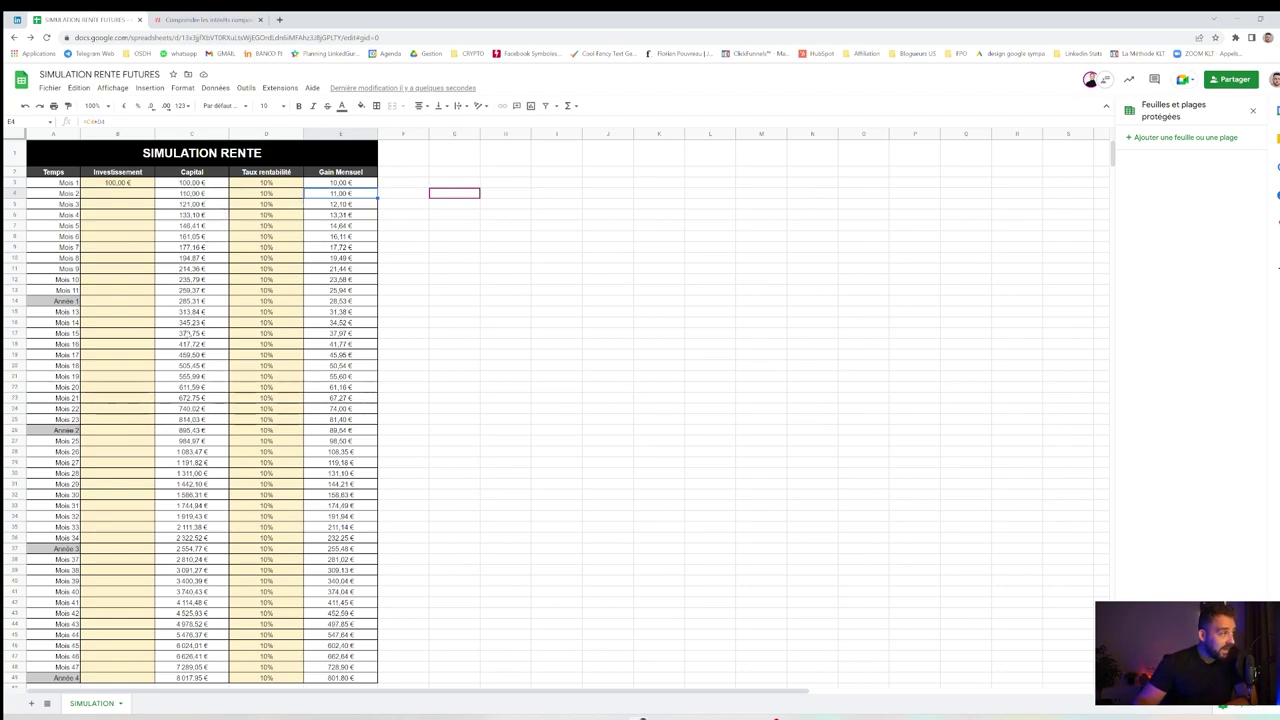
Step: Compare the starting capital with the capital, rate and monthly gain at Année 4
scroll(270, 314, "down", 6)
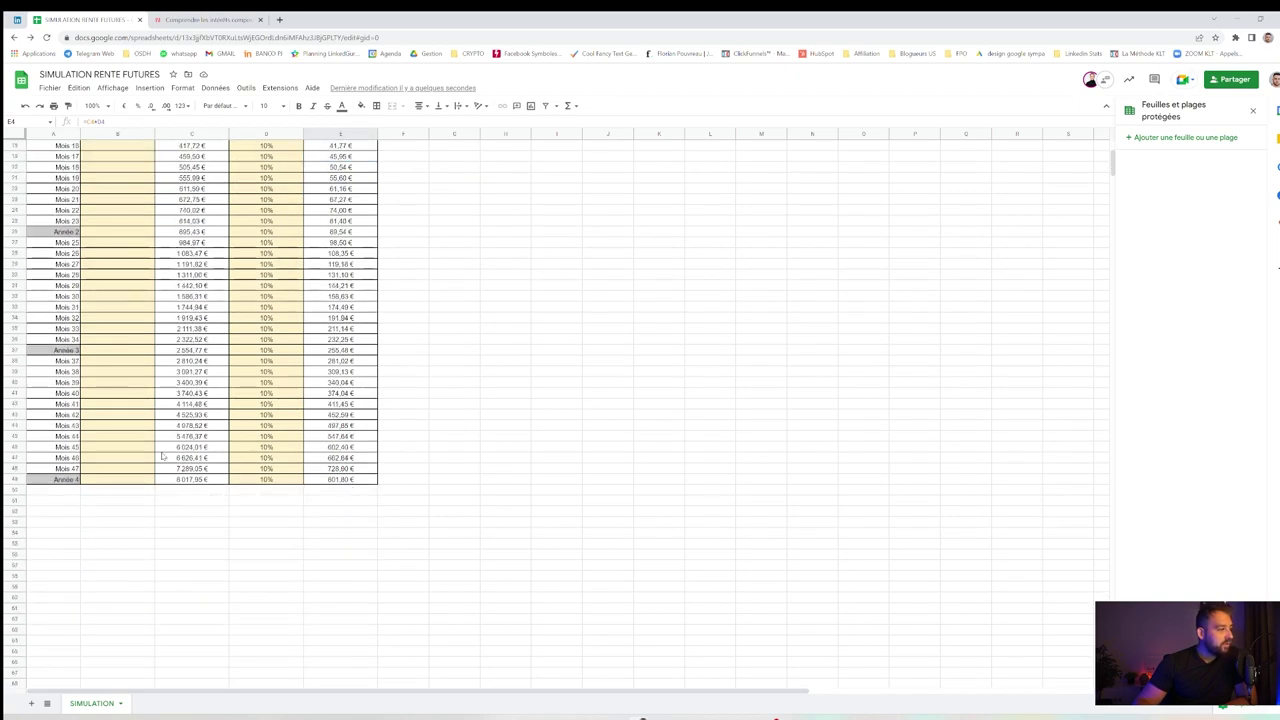
scroll(236, 483, "up", 6)
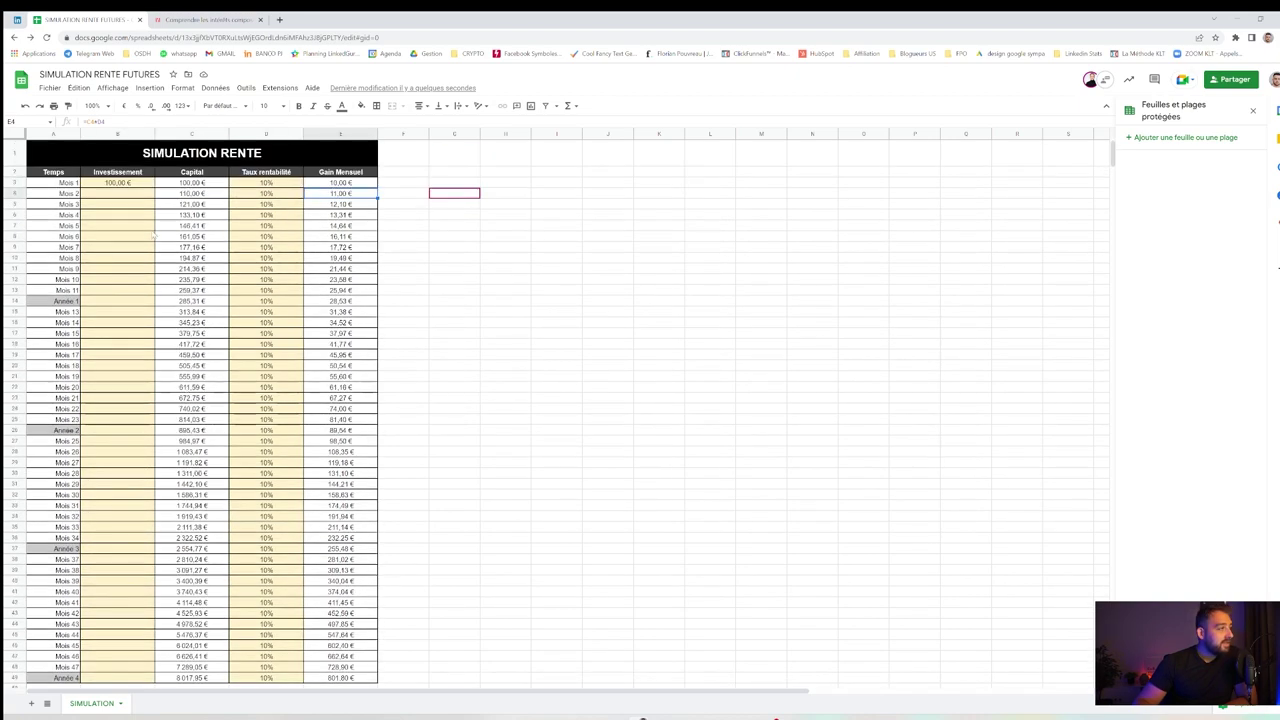
left_click(184, 193)
scroll(222, 360, "down", 6)
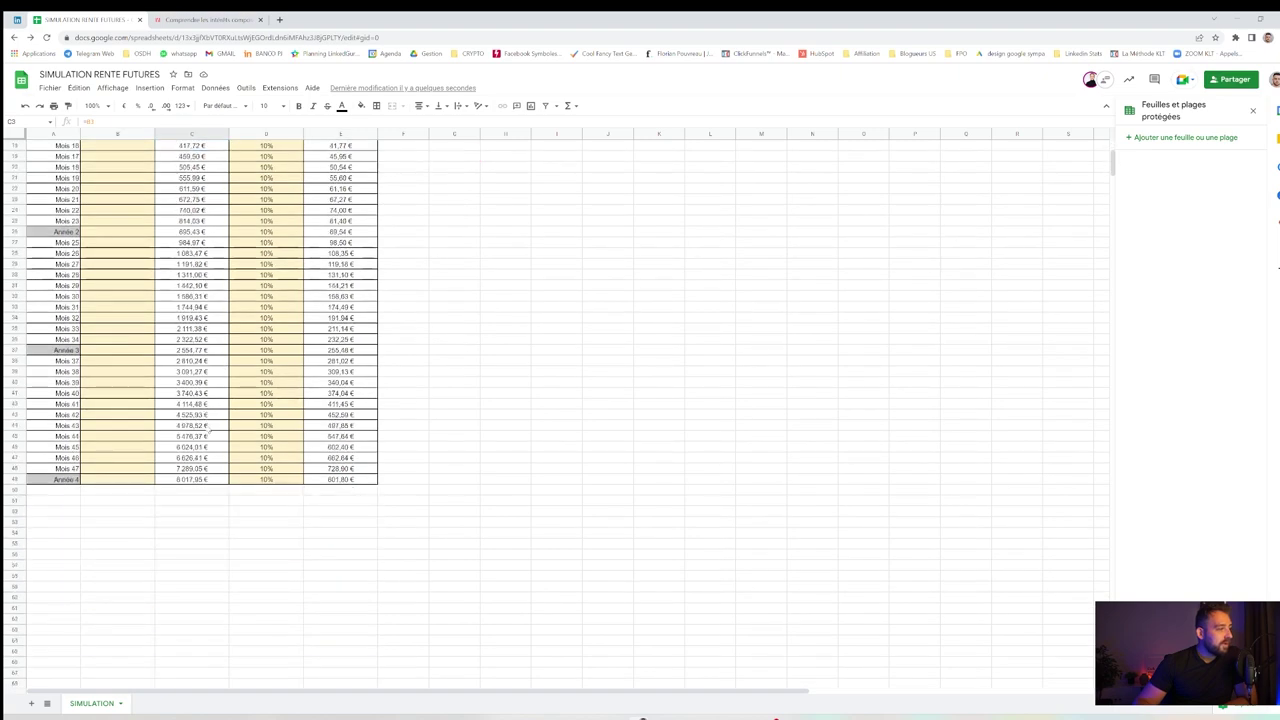
left_click(191, 480)
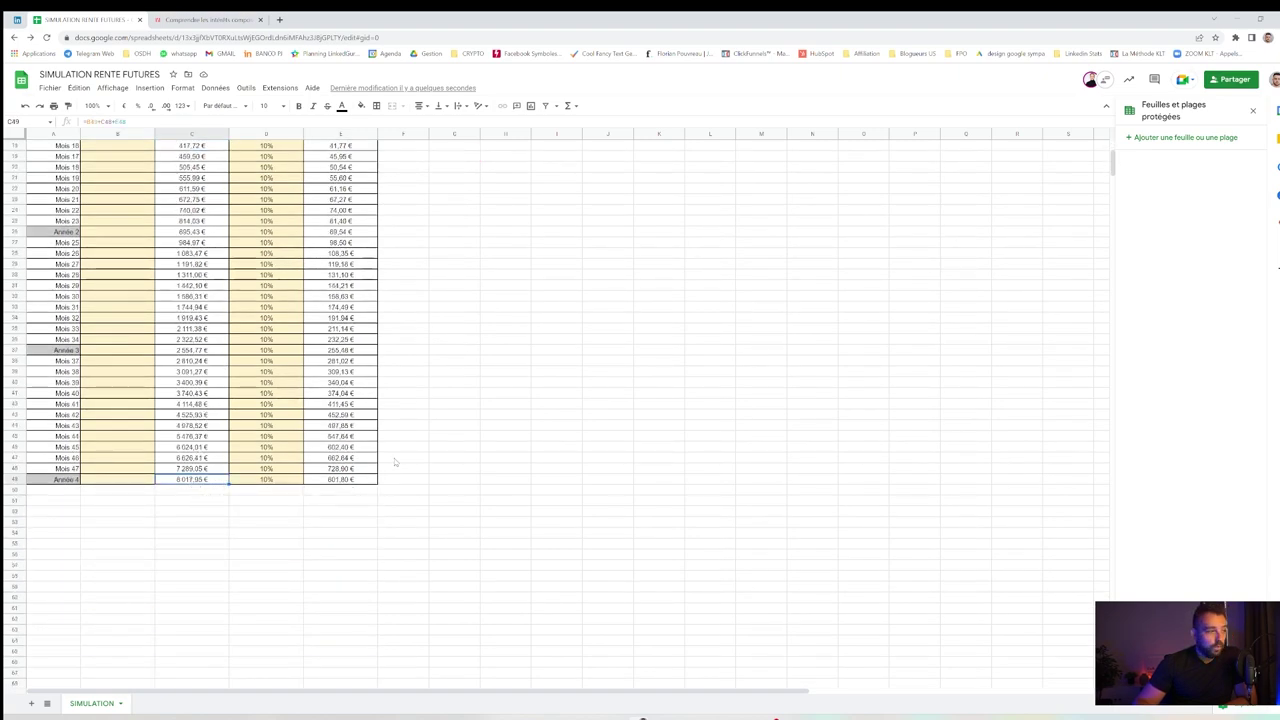
left_click(341, 480)
scroll(333, 397, "up", 5)
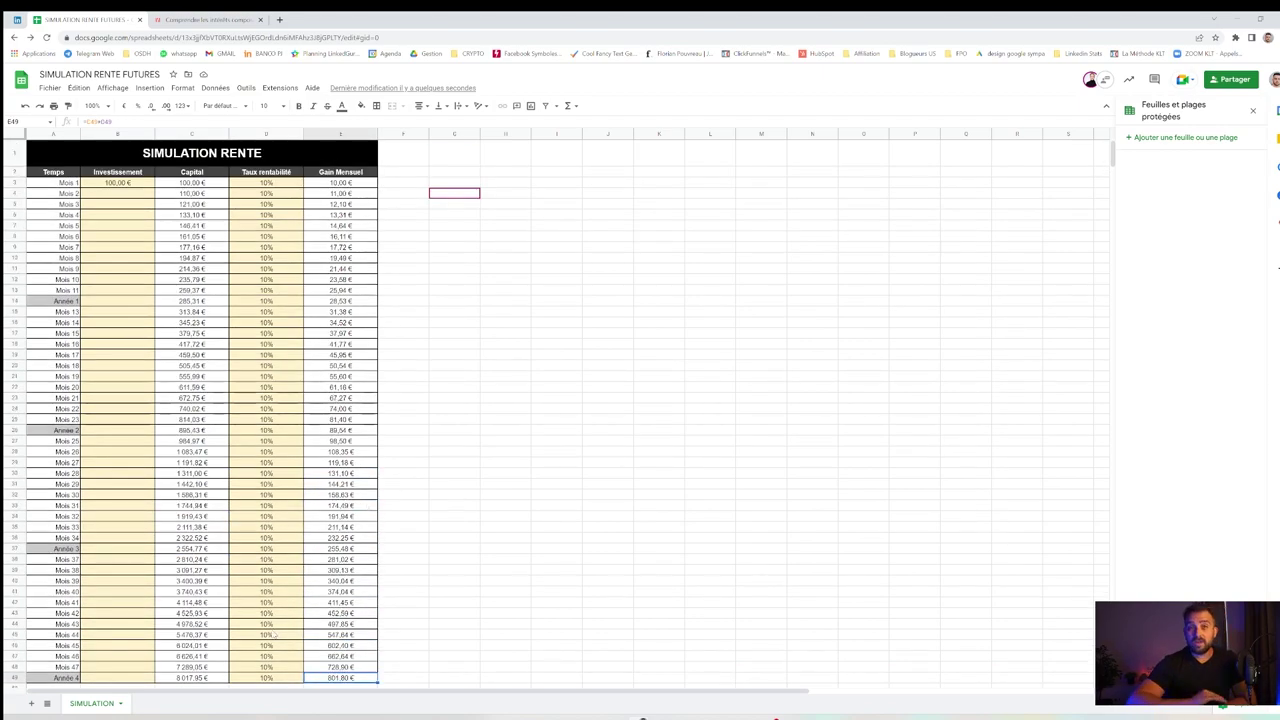
scroll(280, 590, "down", 4)
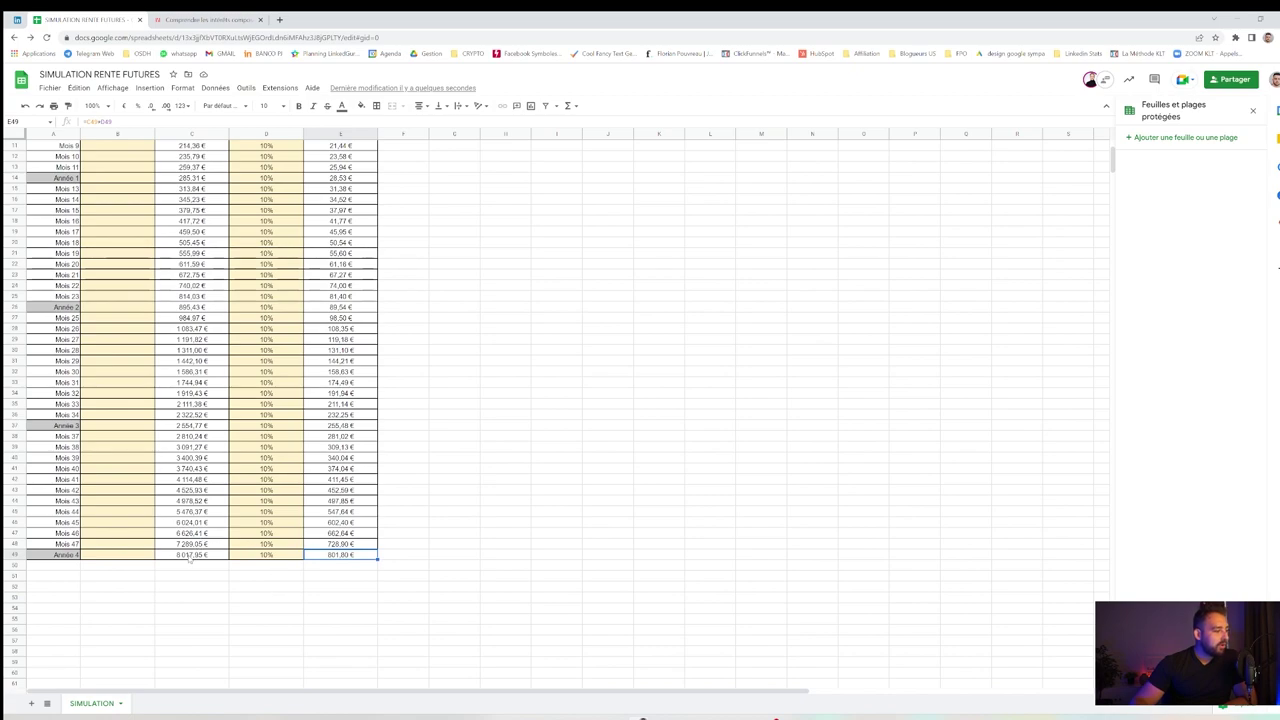
left_click(190, 555)
left_click(285, 555)
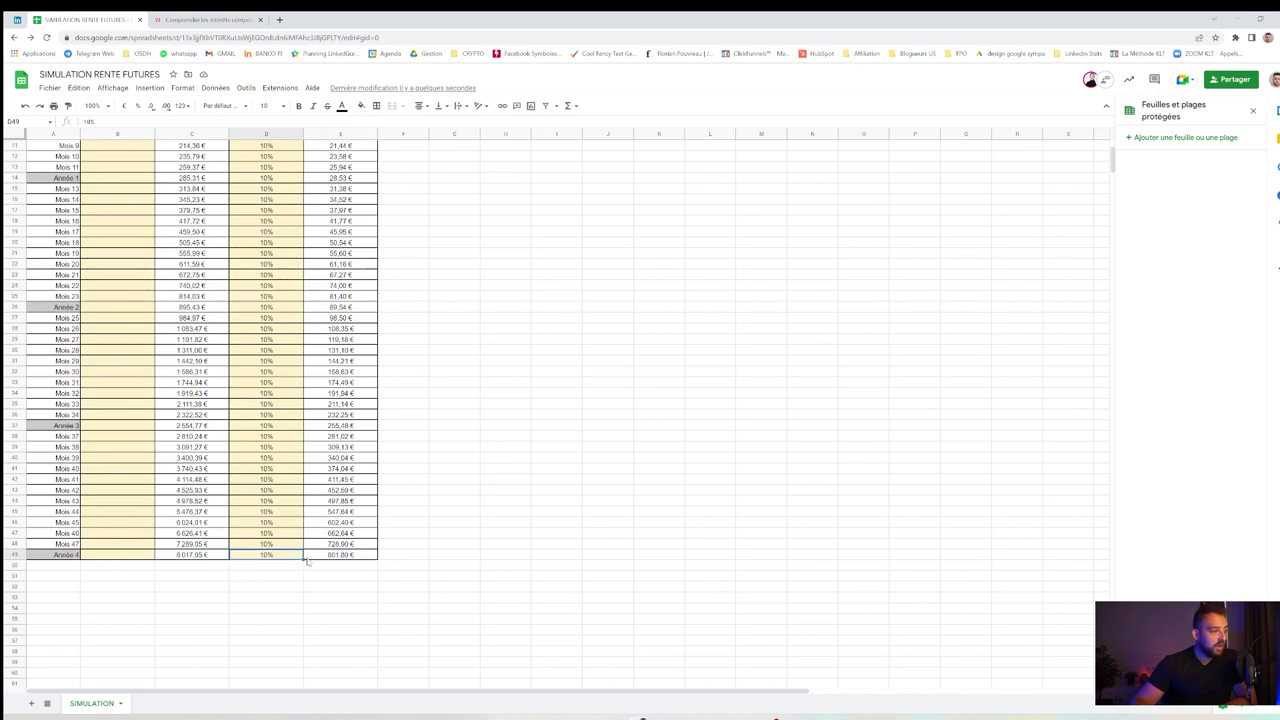
left_click(322, 557)
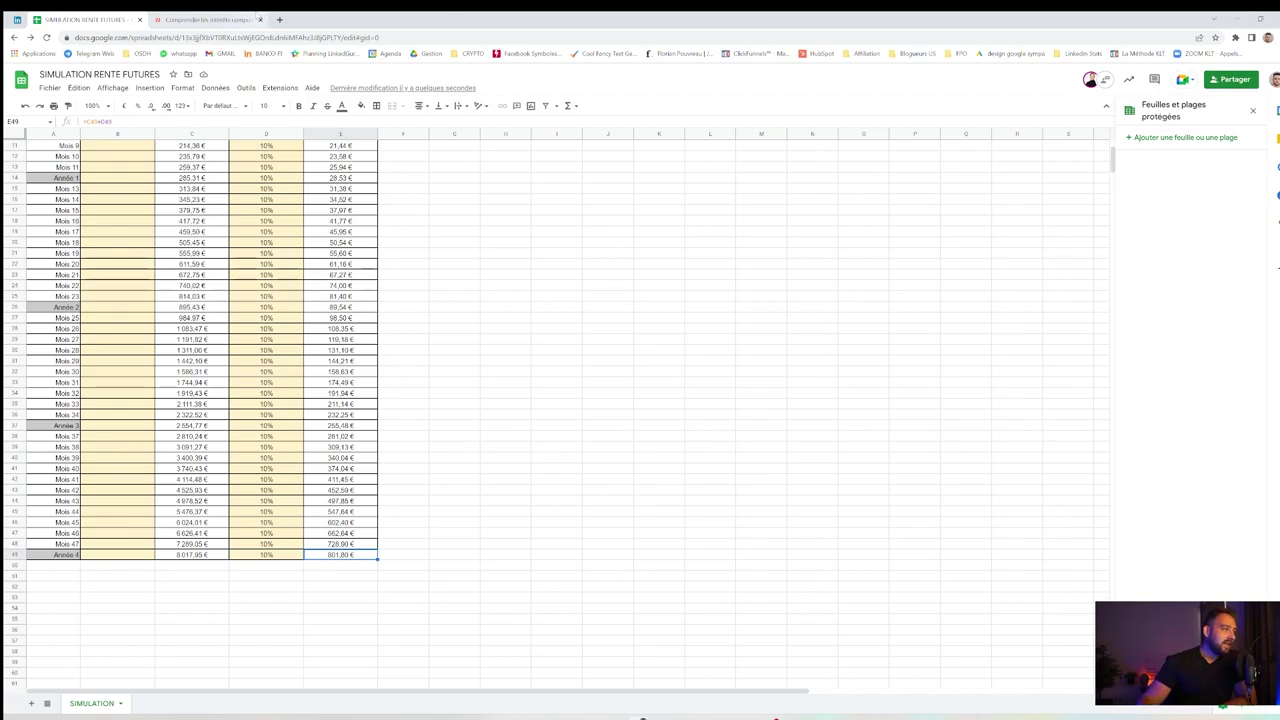
Step: Enter an investment of 50 € for each of Mois 1, Mois 2 and Mois 3
scroll(100, 237, "up", 3)
left_click(118, 184)
type("50")
key("Return")
type("50")
key("Return")
type("5")
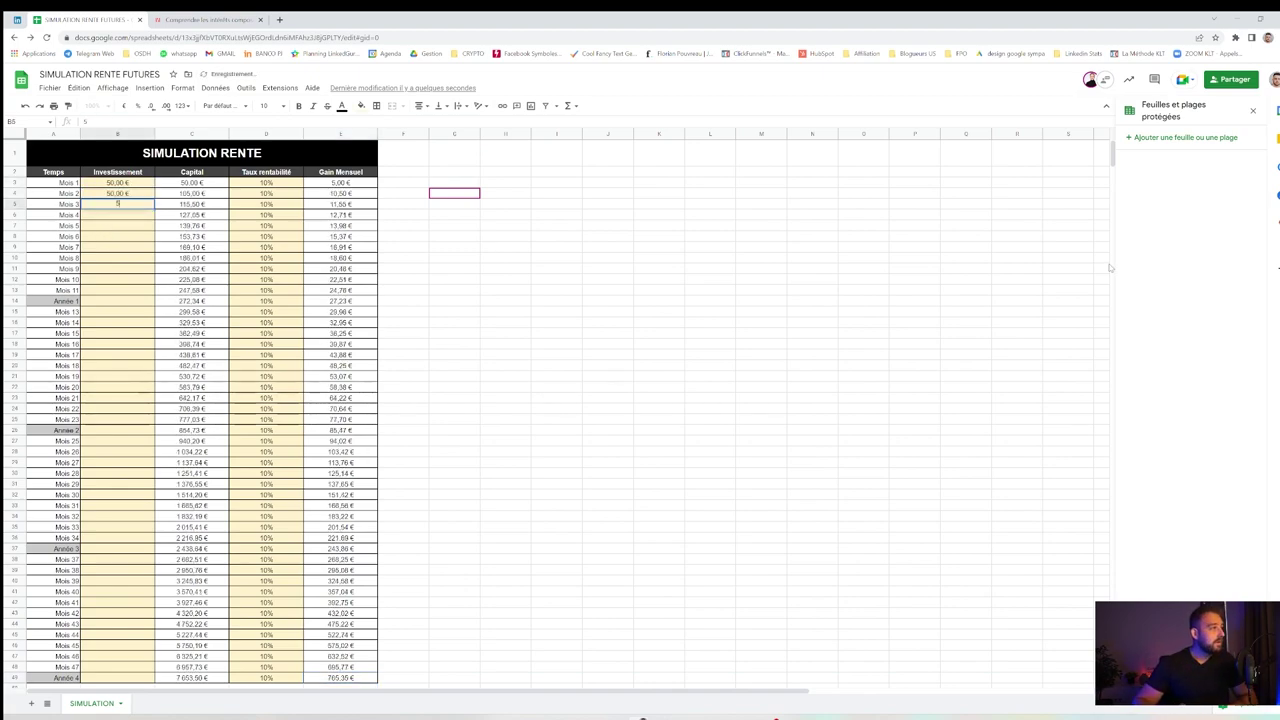
key("Return")
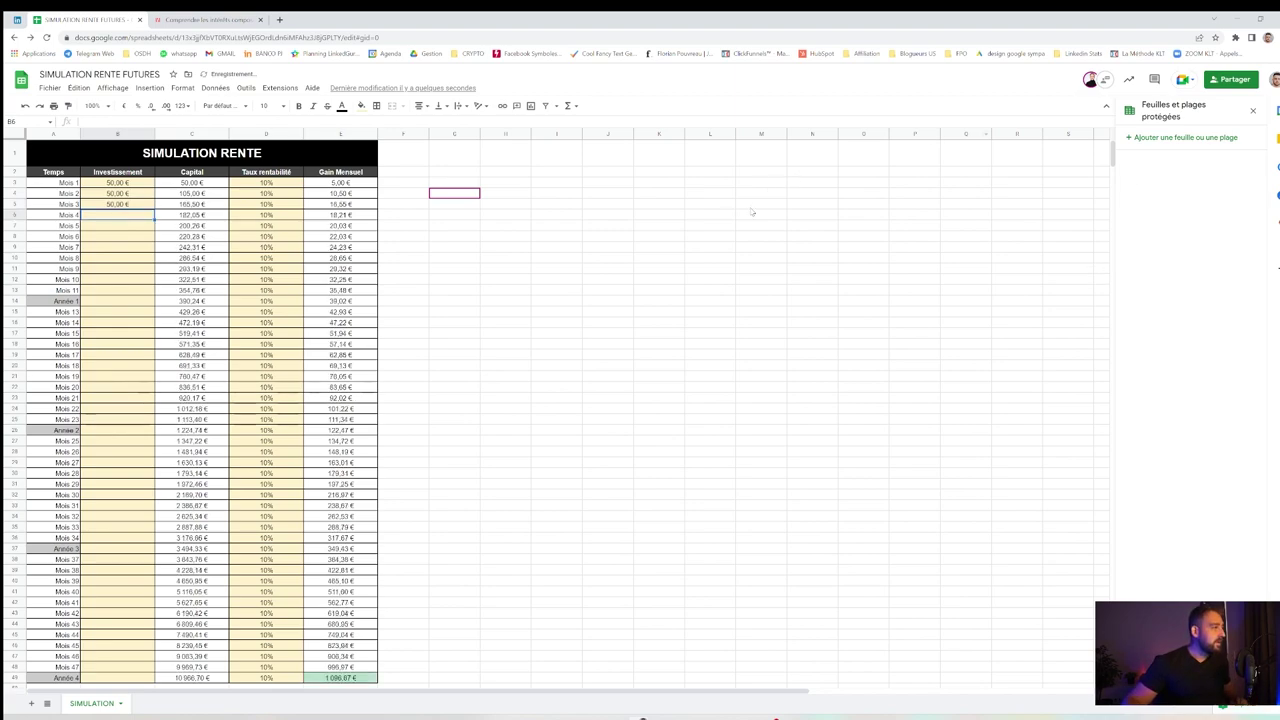
Step: Copy the 50 € investment from Mois 3 into every following row through Année 4
left_click(113, 205)
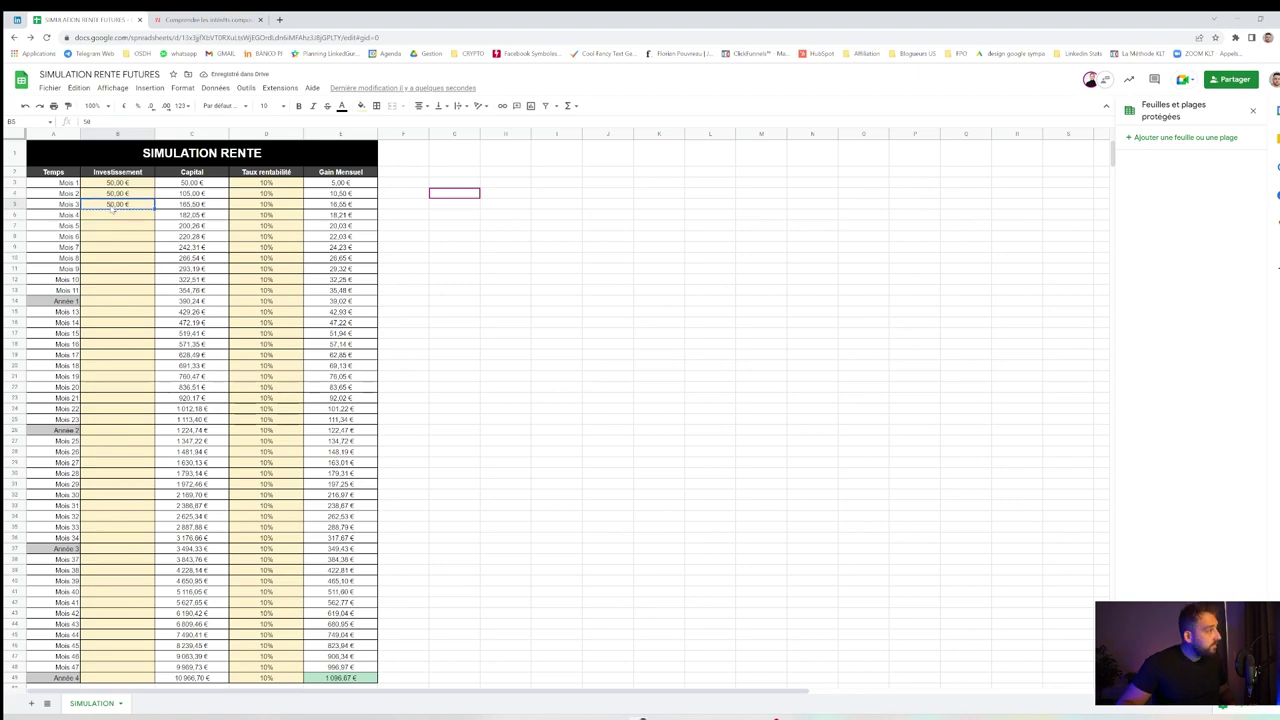
left_click_drag(115, 214, 135, 667)
key("ctrl+v")
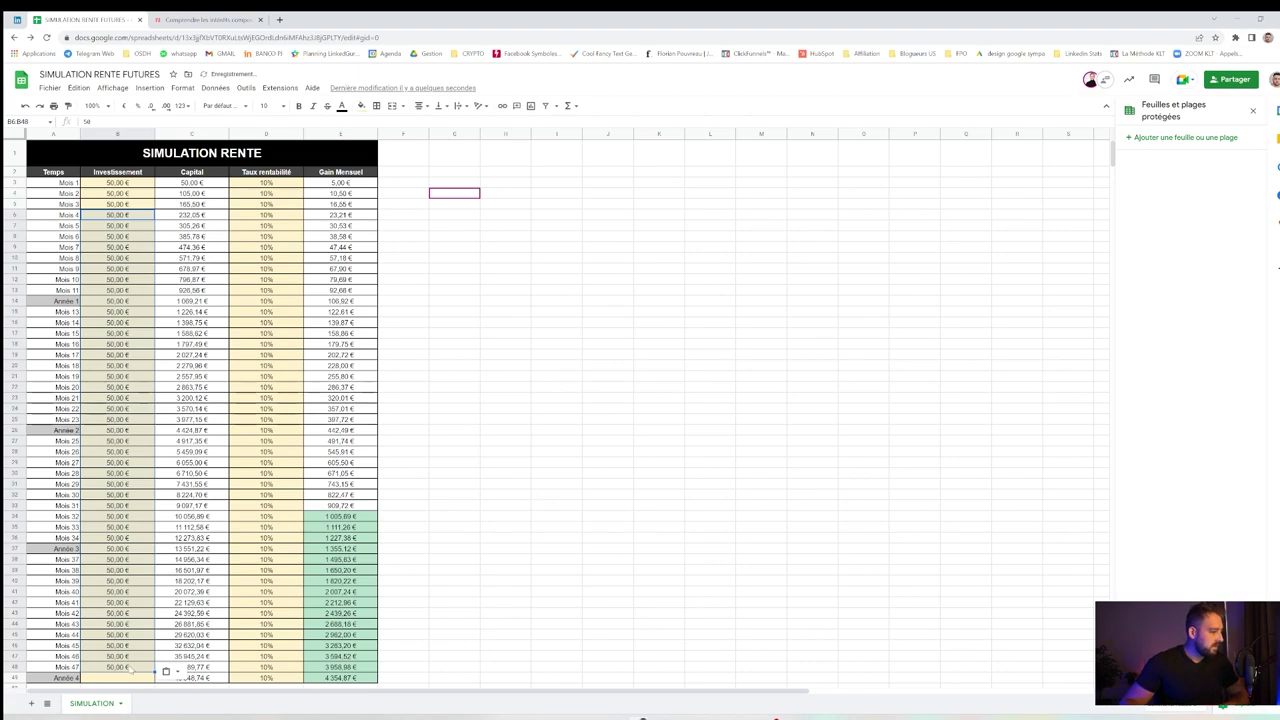
left_click(131, 677)
type("50,00 €")
key("Down")
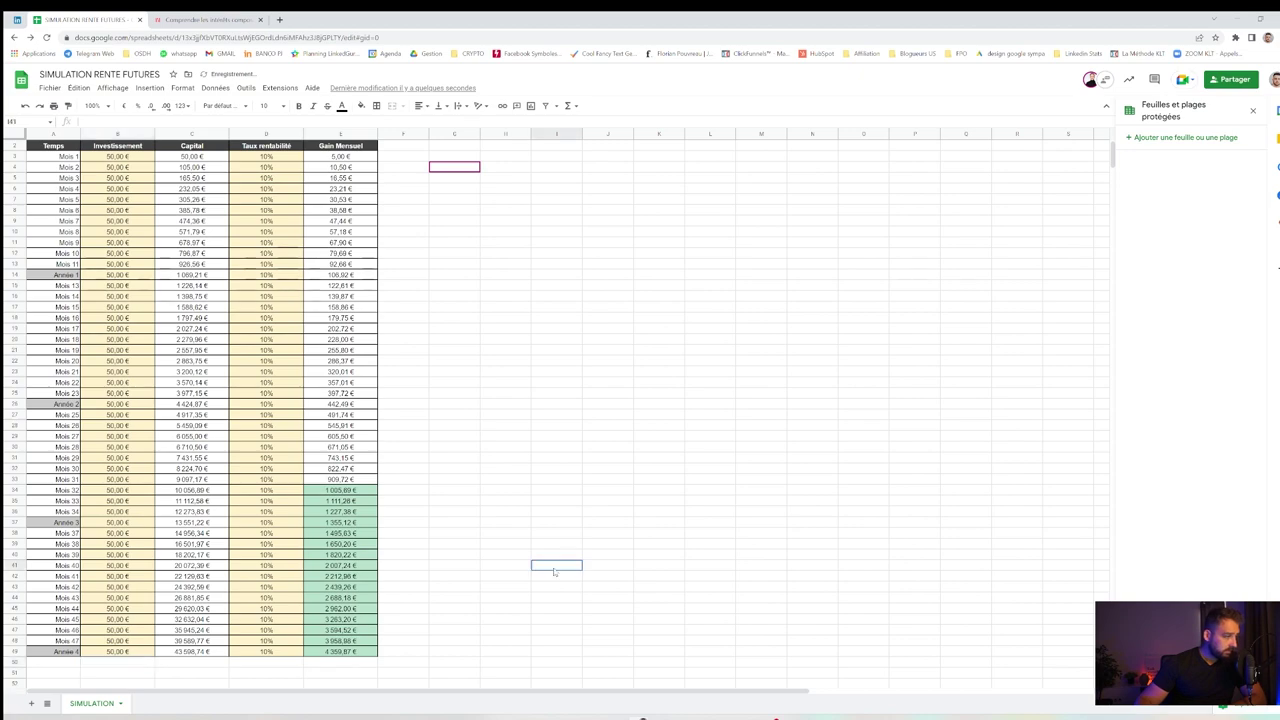
Step: Examine the Mois 30 to Mois 32 rows, the monthly gain at Mois 32 and the Mois 1 rate of return
left_click_drag(336, 481, 5, 474)
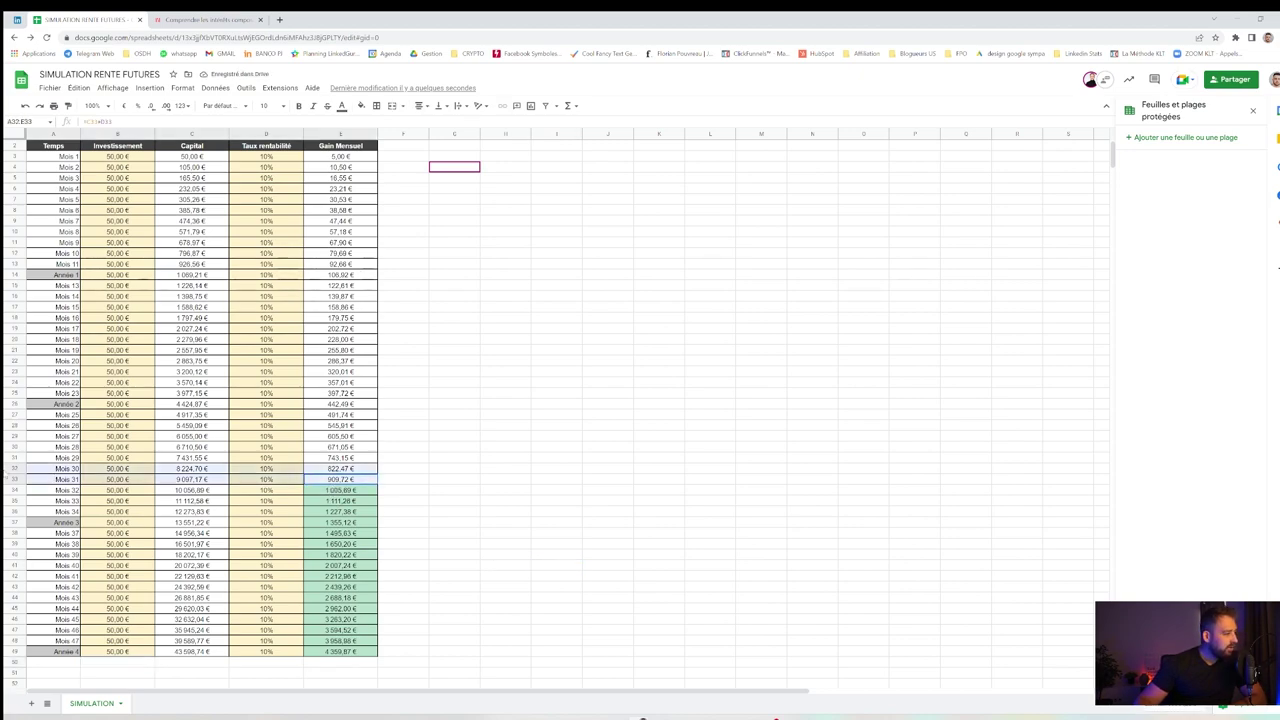
left_click(32, 490)
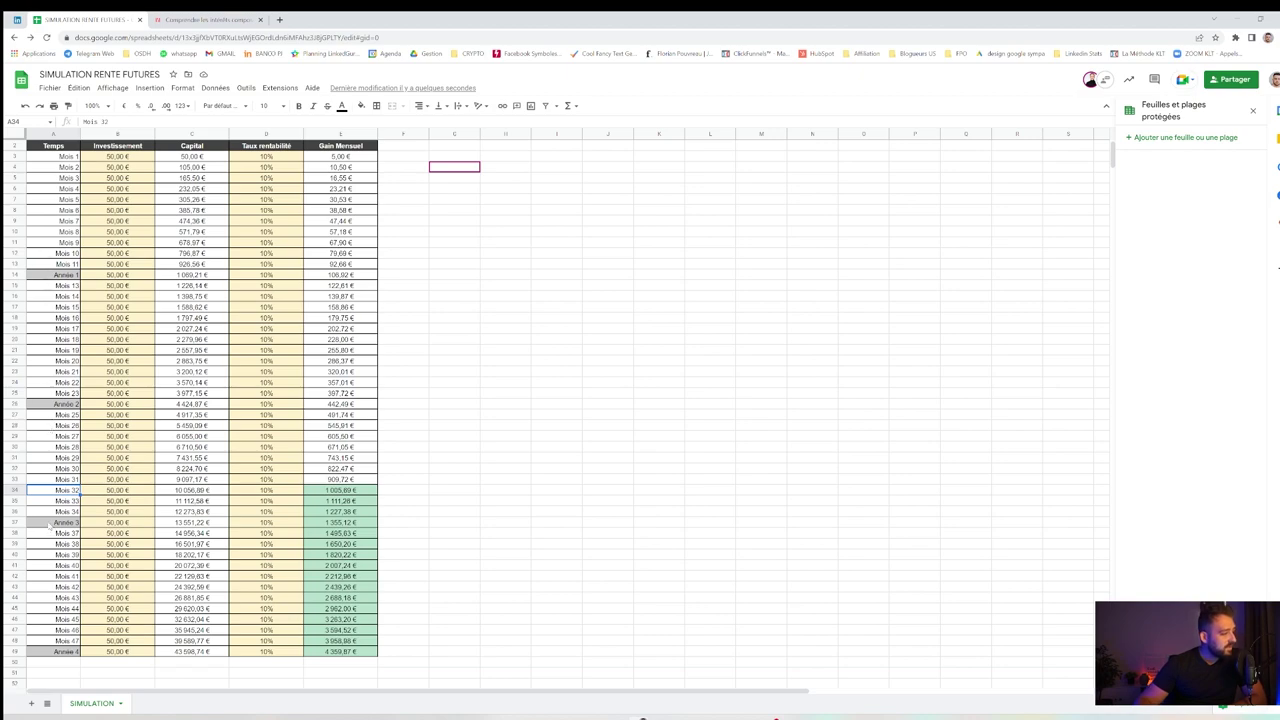
left_click(336, 490)
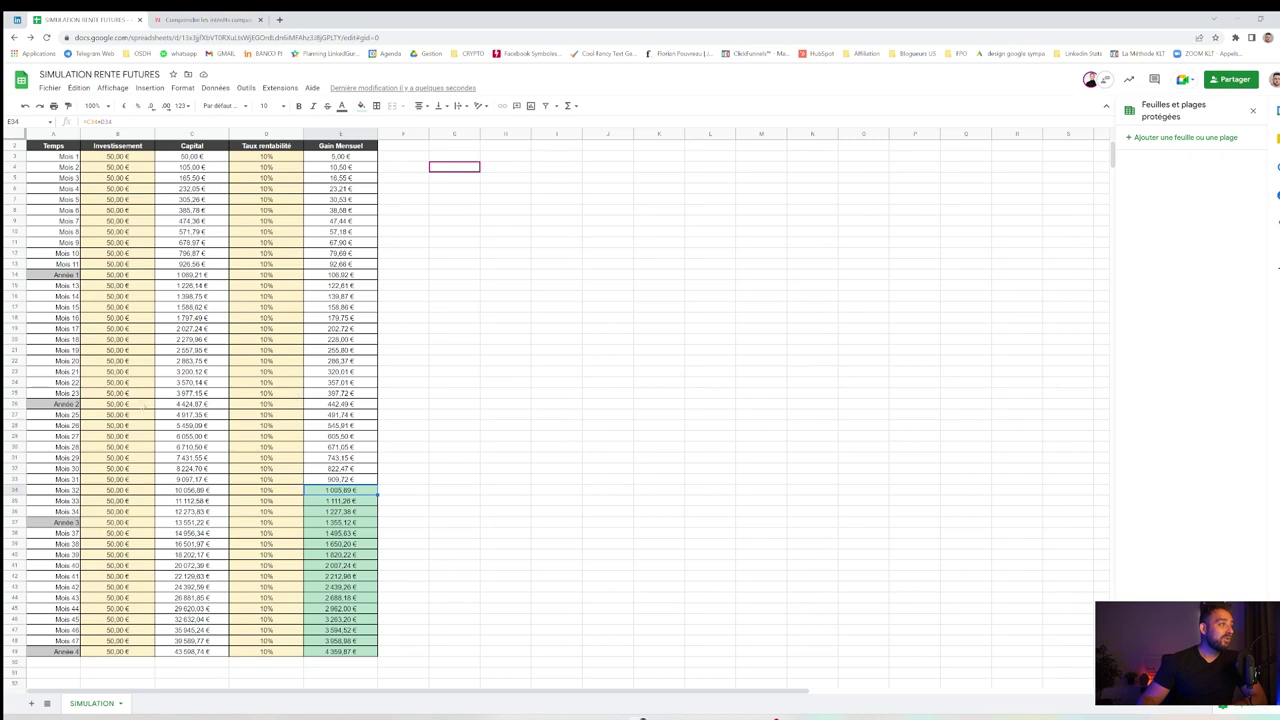
scroll(90, 356, "up", 2)
left_click(258, 183)
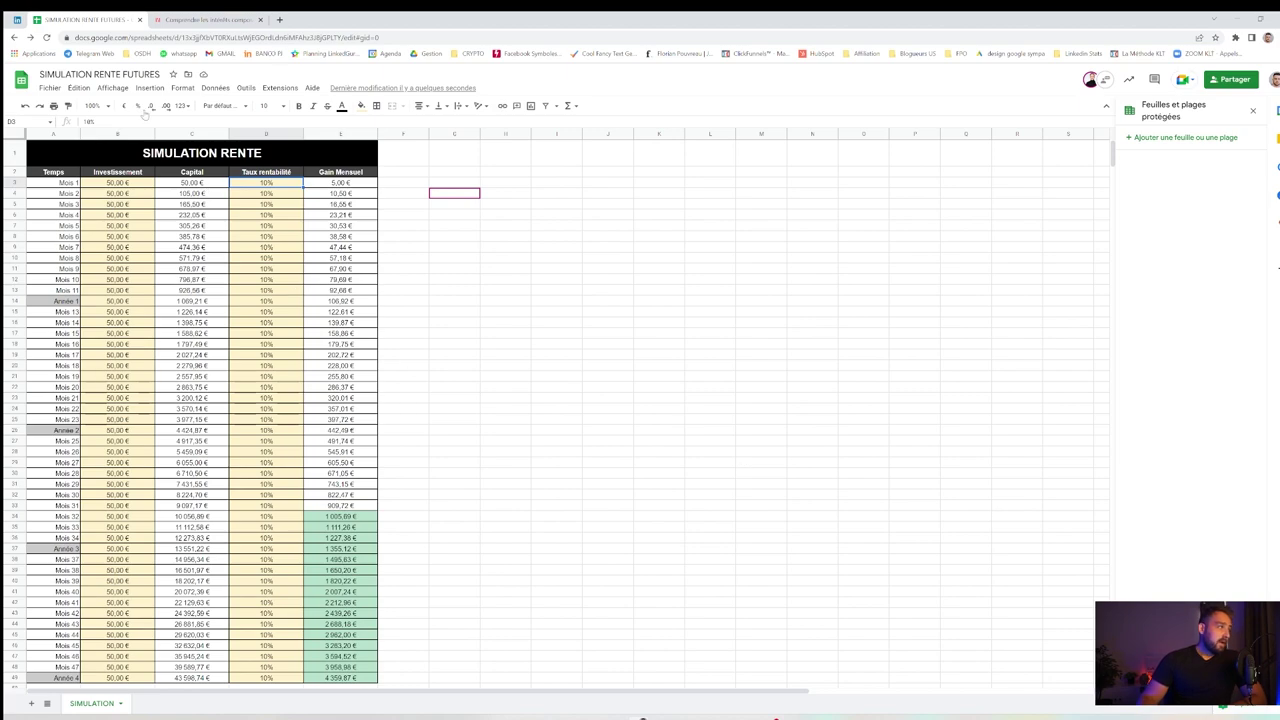
Step: Clear the investments from Mois 1 through Année 4 and enter a single investment of 1500 € for Mois 1
left_click_drag(117, 183, 103, 672)
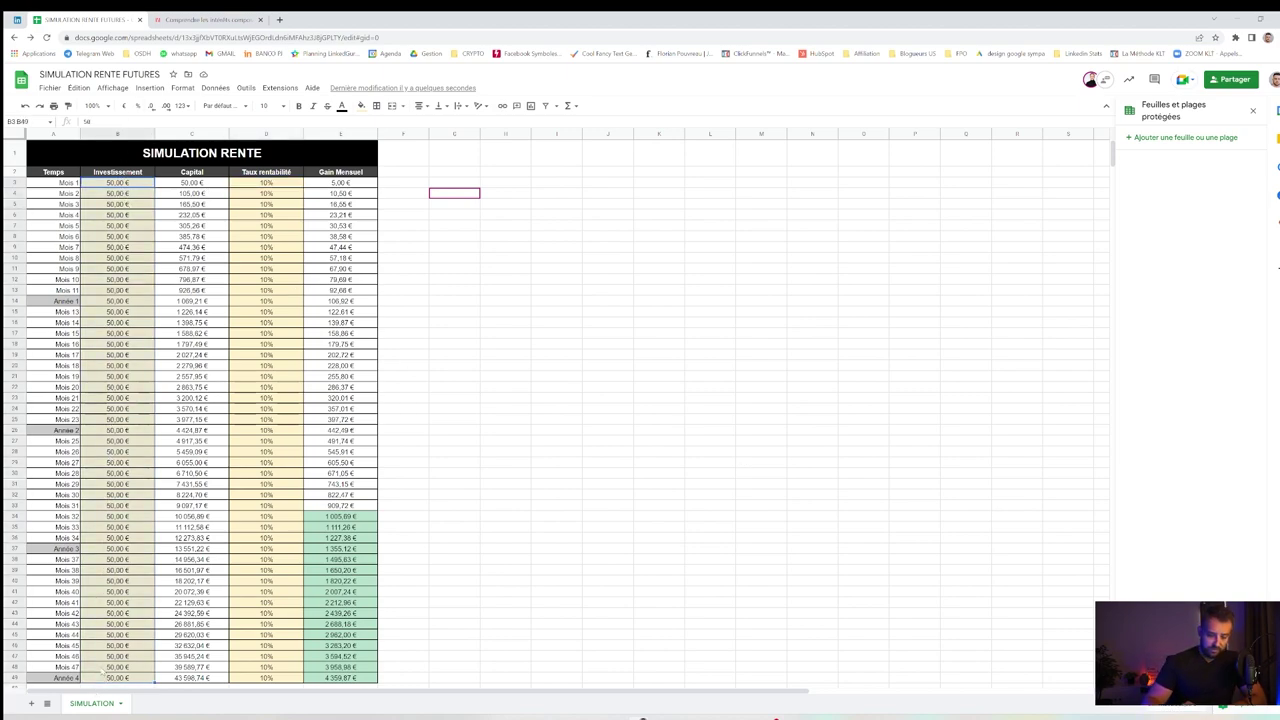
key("Delete")
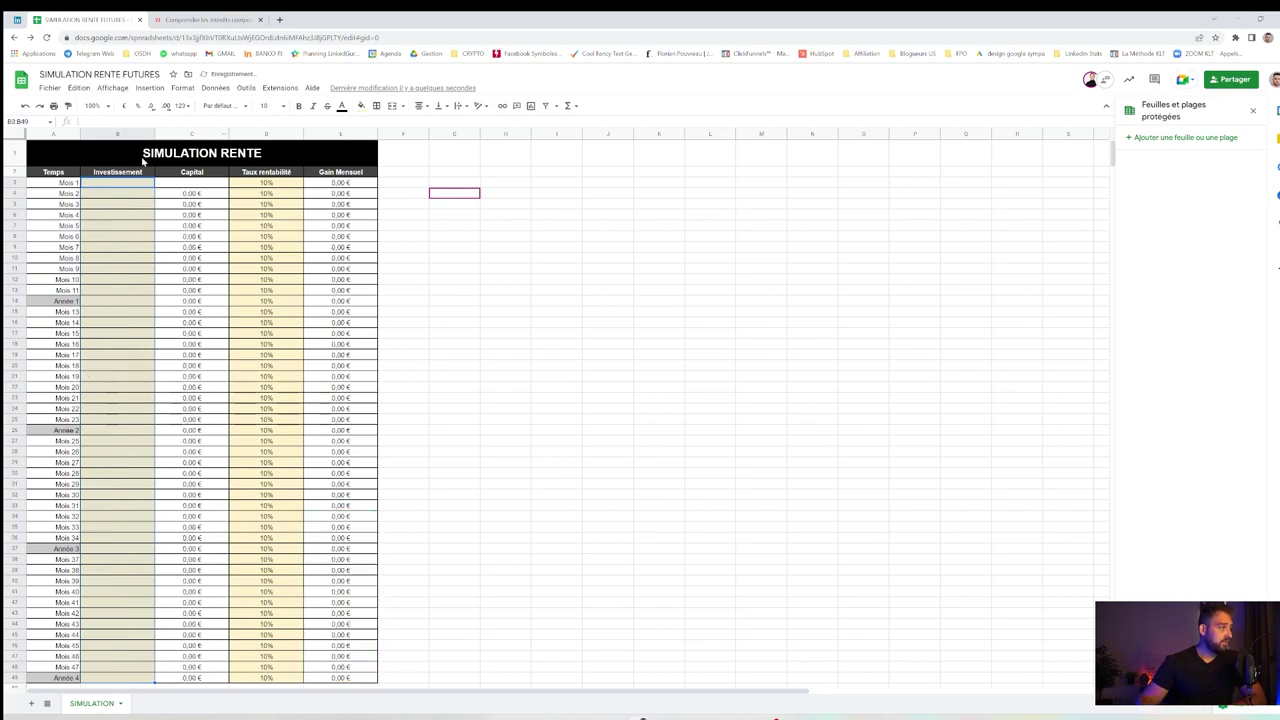
type("1 5")
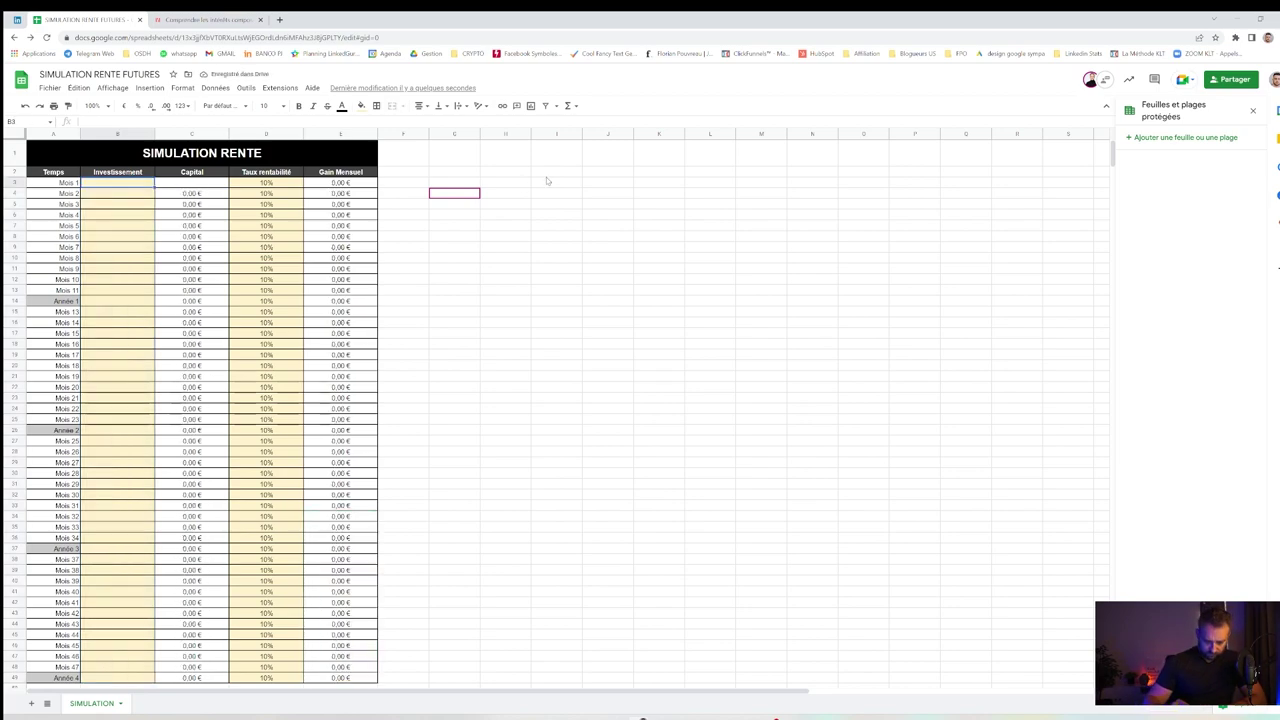
type("00")
key("Return")
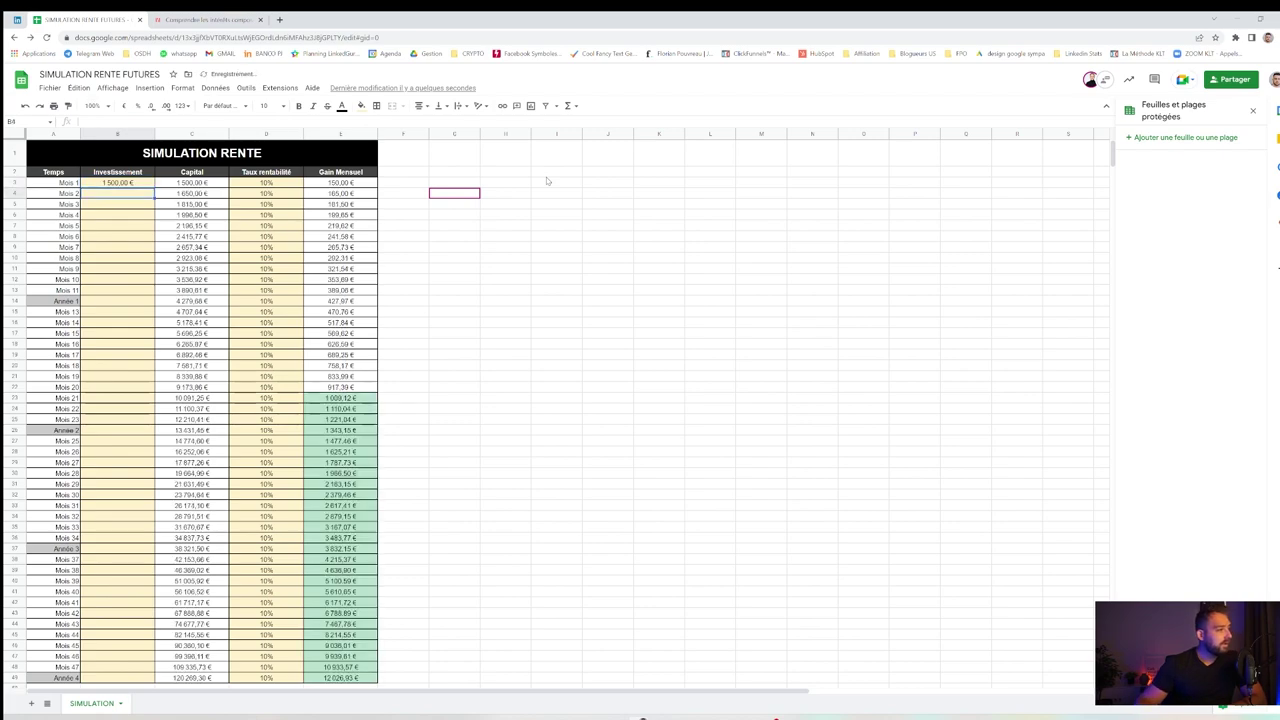
Step: Examine the Mois 21 row, the capital at Année 1, 2 and 4, and the monthly gains at Mois 42 and Année 4
left_click_drag(340, 400, 86, 398)
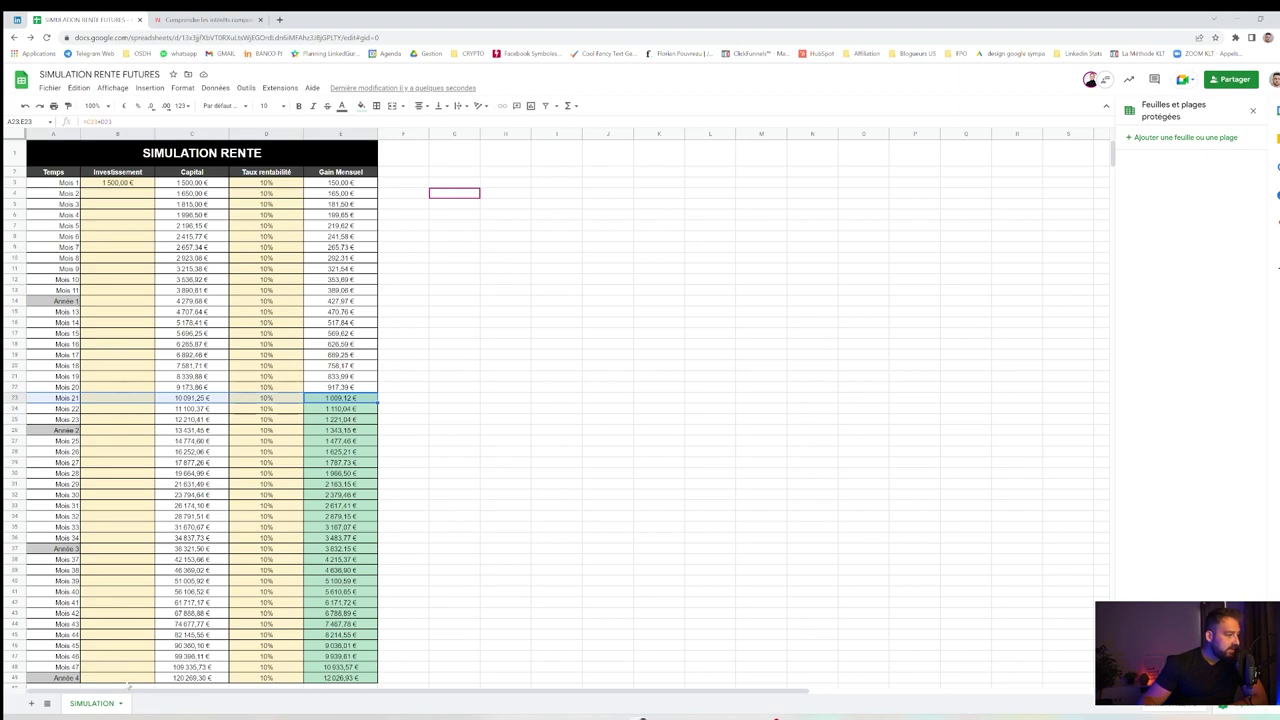
left_click(182, 678)
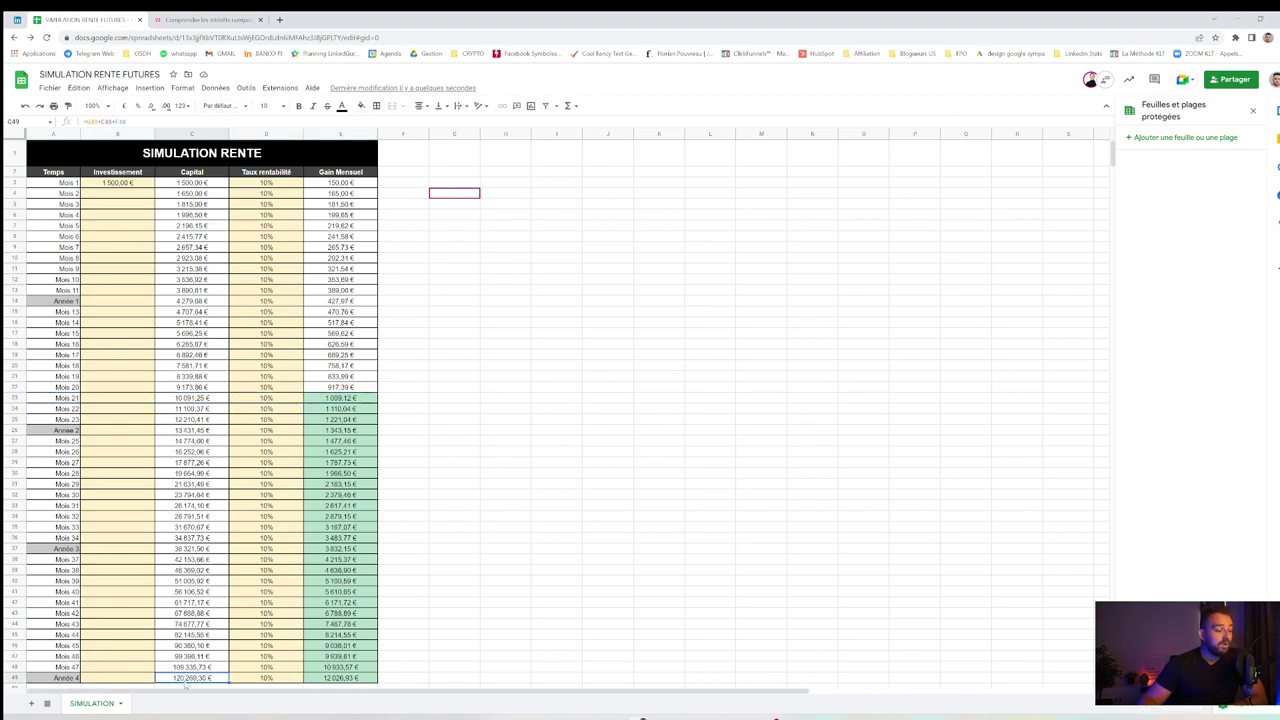
left_click(345, 679)
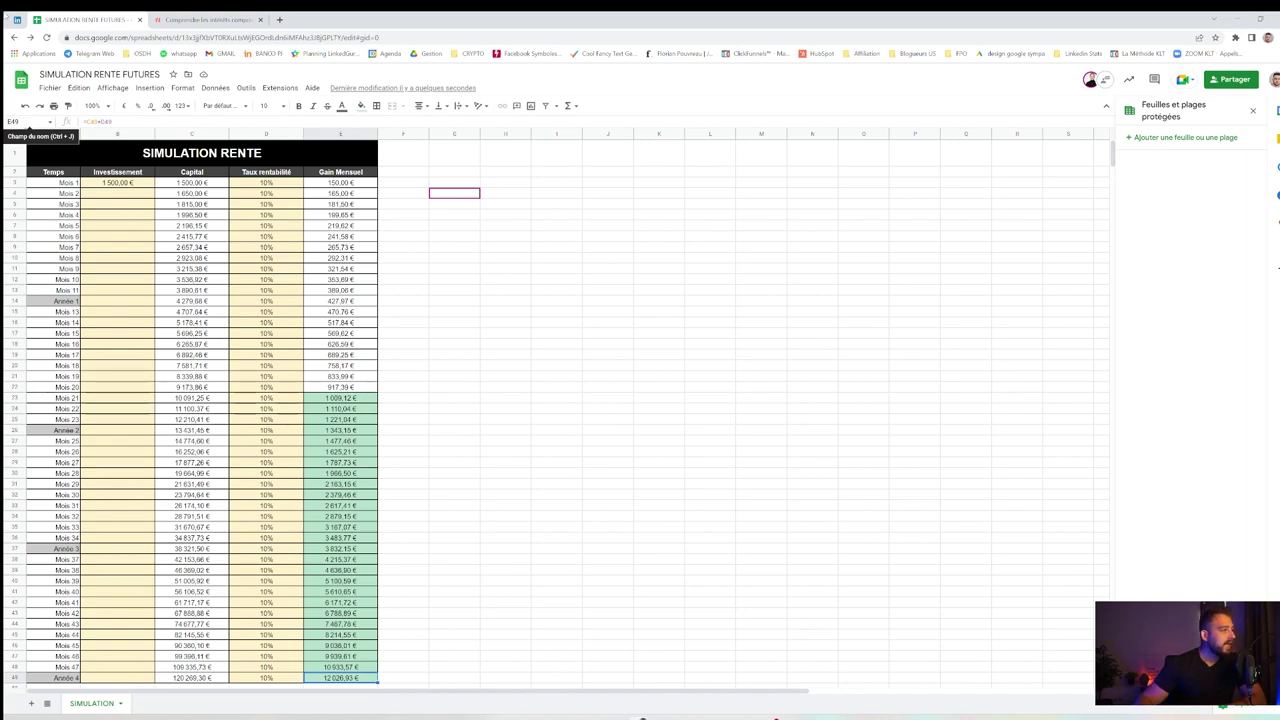
left_click_drag(131, 300, 275, 307)
left_click(423, 300)
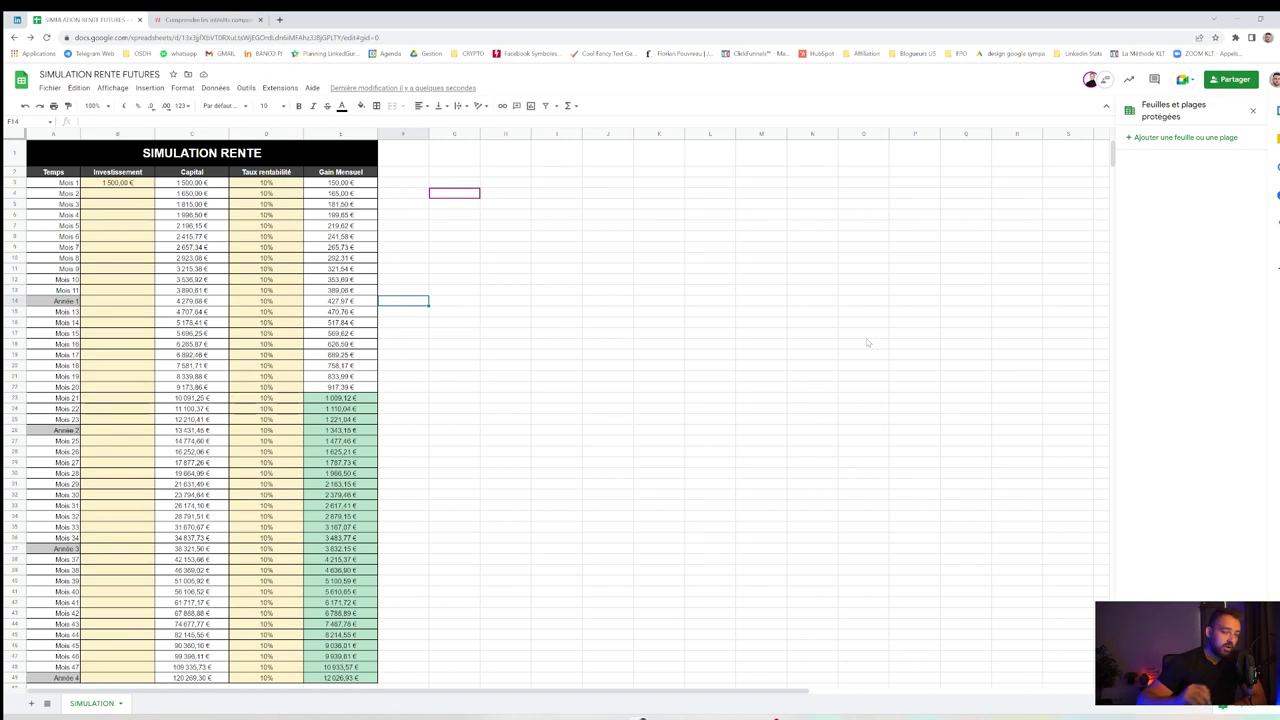
left_click(198, 300)
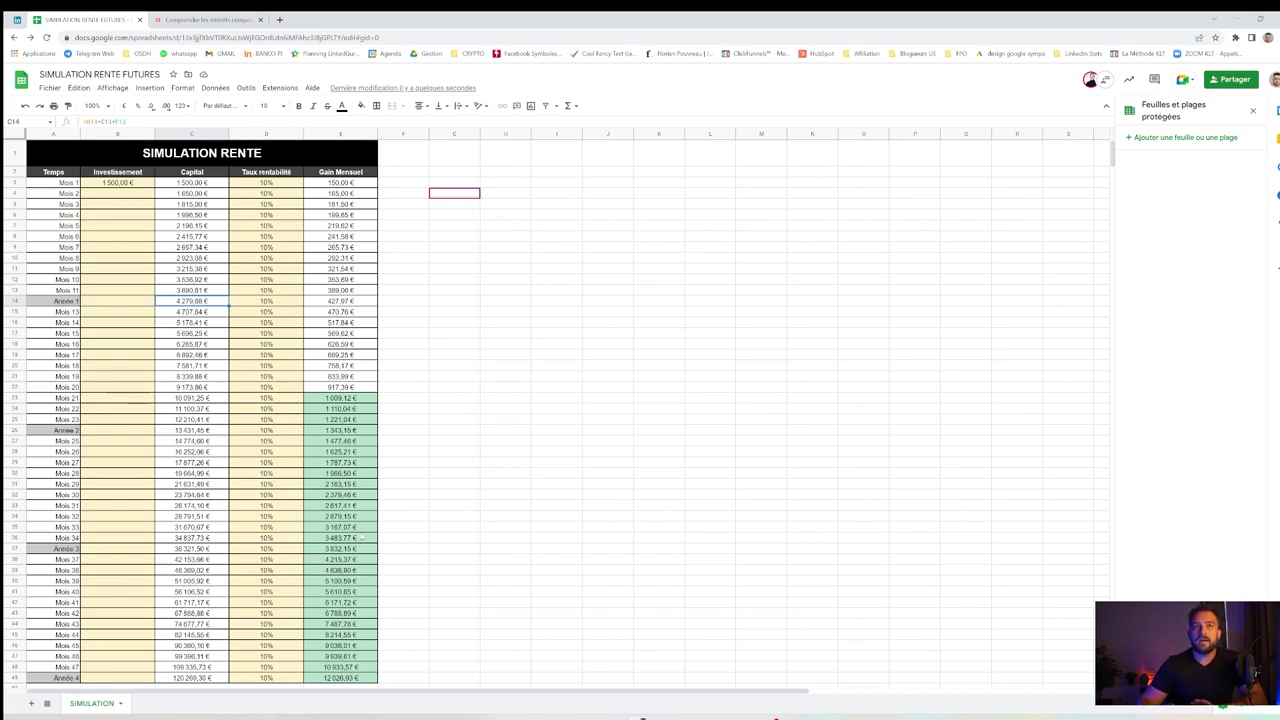
left_click(176, 428)
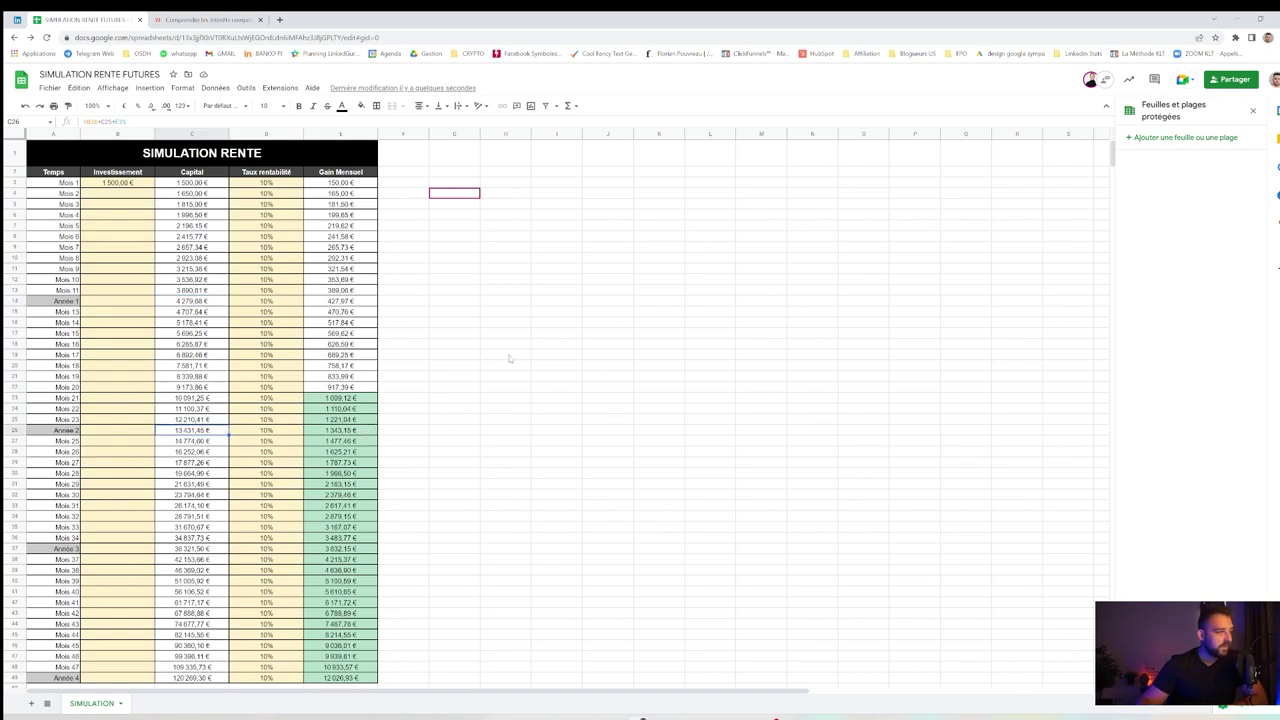
scroll(318, 400, "down", 5)
left_click(326, 447)
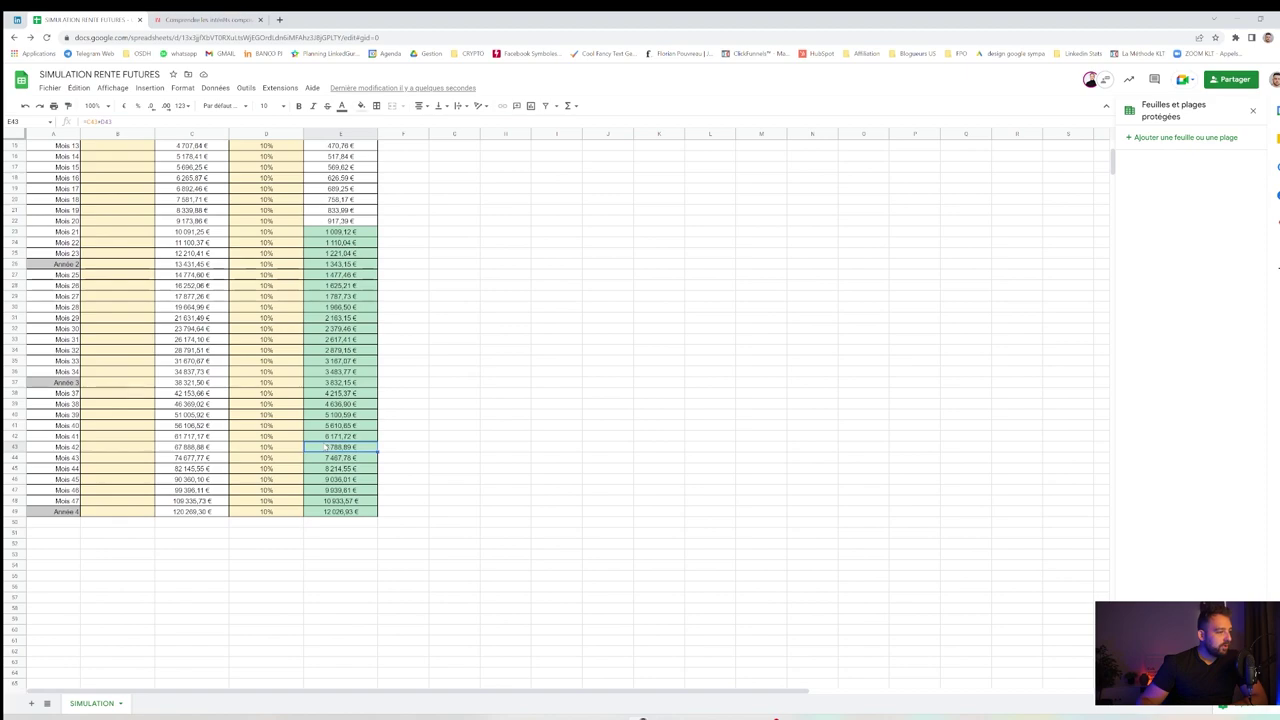
Step: Change the investment for Mois 1 to 500 €
left_click(342, 415)
left_click(190, 414)
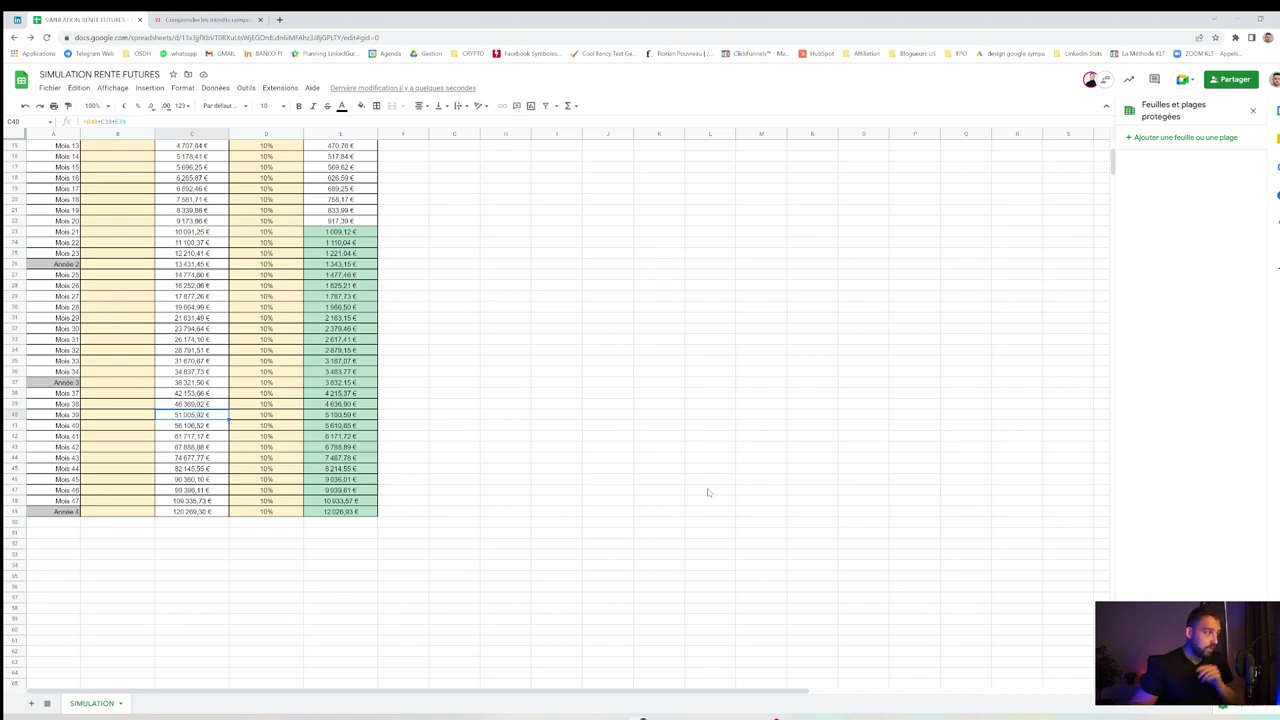
scroll(247, 467, "up", 5)
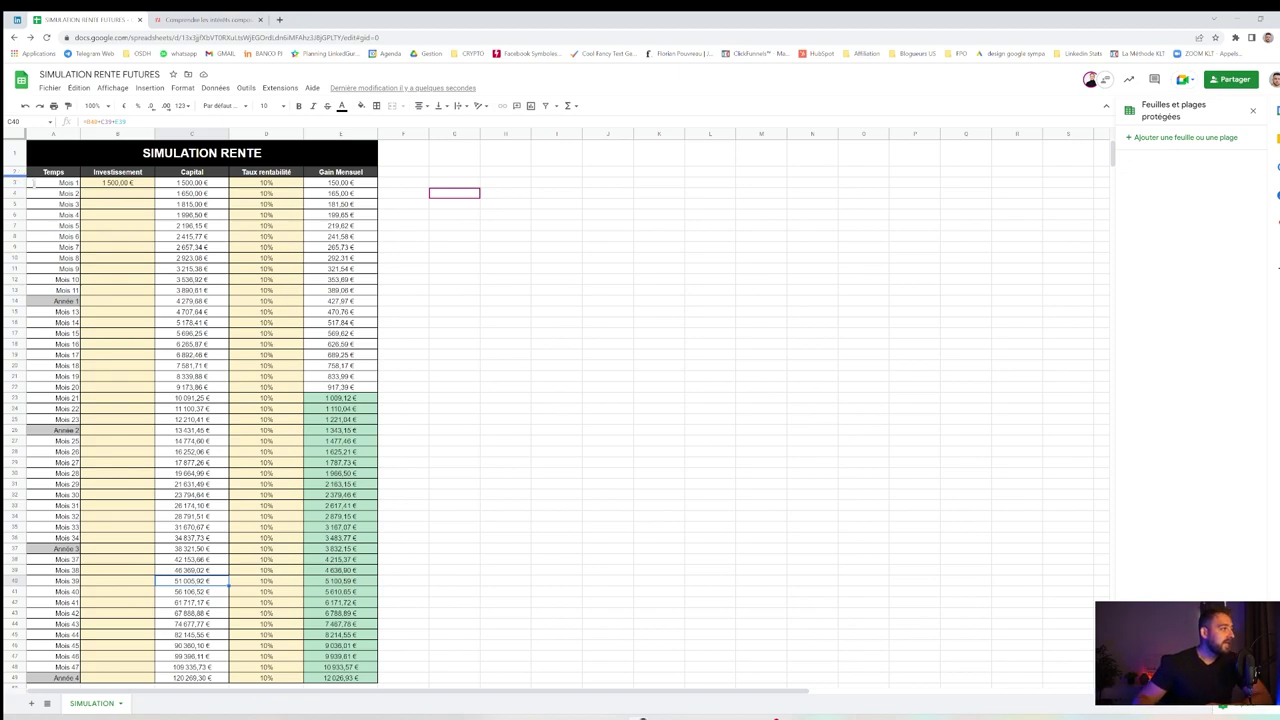
left_click(120, 183)
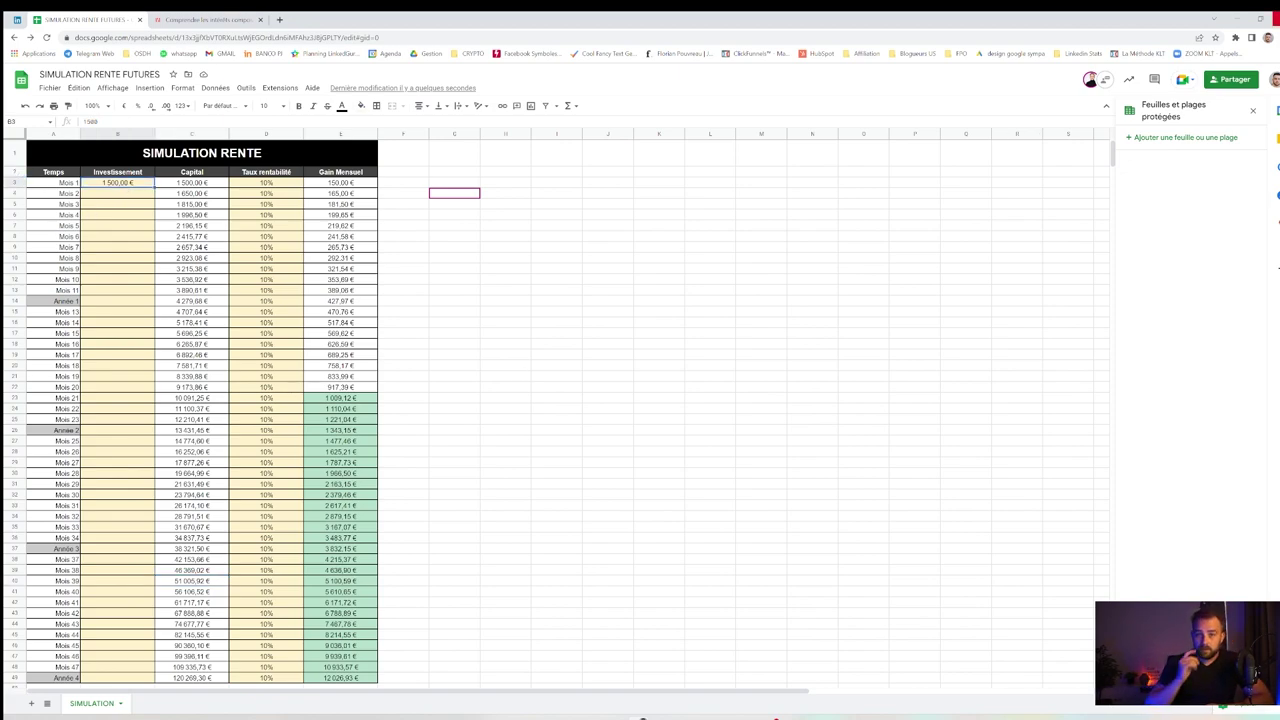
type("500")
key("Return")
Step: Enter an investment of 500 € for Mois 6
key("Down")
key("Down")
key("Down")
type("5")
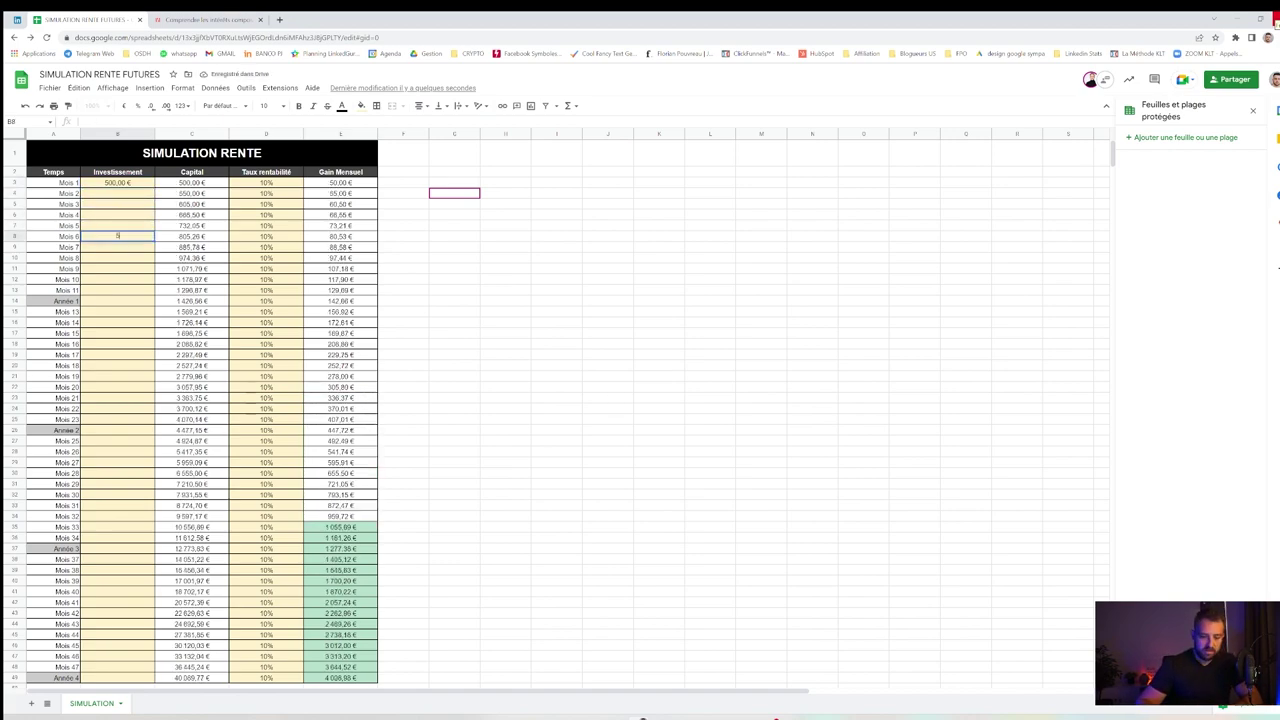
type("00")
key("Return")
Step: Enter an investment of 500 € in the Année 1 row
key("Down")
key("Down")
key("Down")
key("Down")
key("Down")
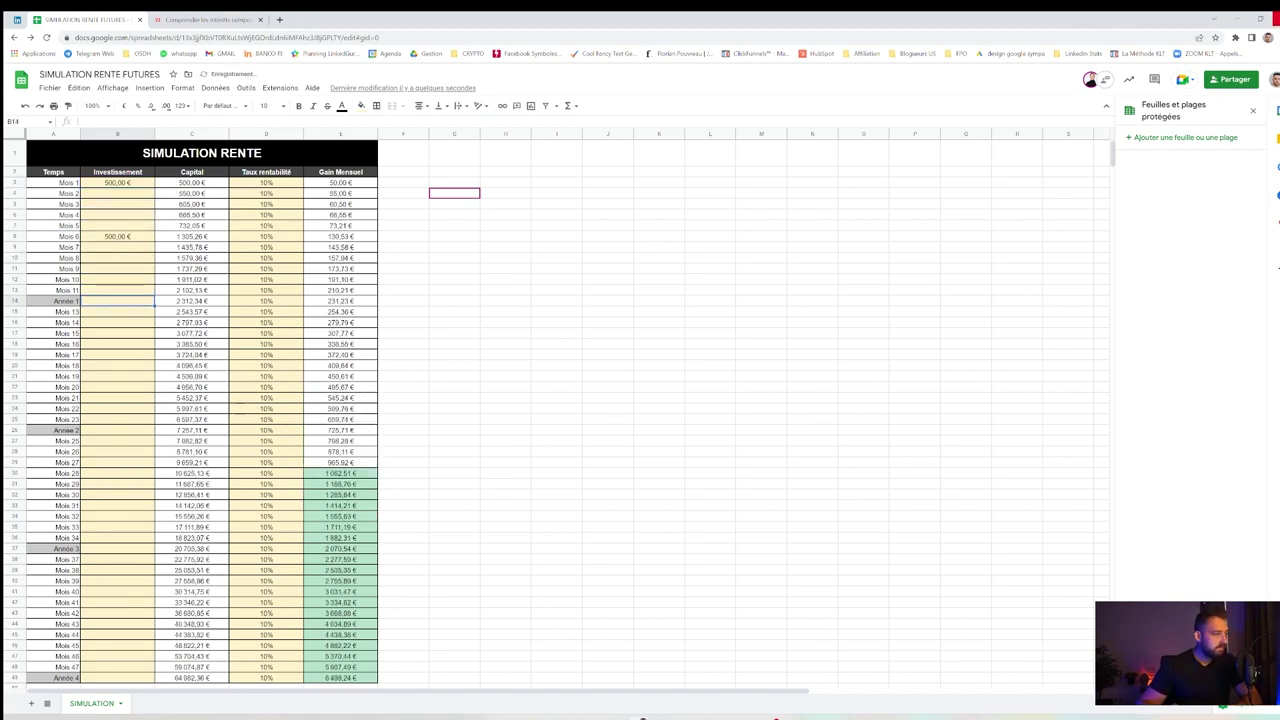
type("500")
key("Return")
Step: Enter an investment of 500 € for Mois 18
key("Down")
key("Down")
key("Down")
key("Down")
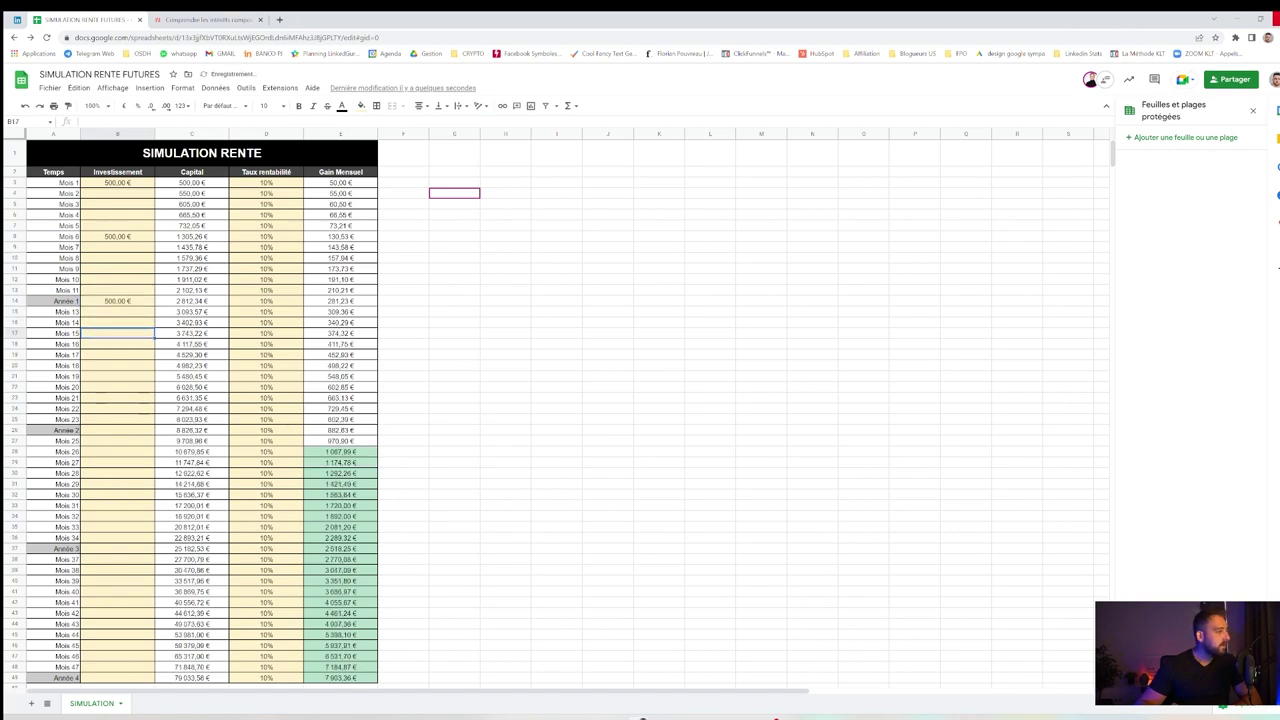
key("Down")
type("500")
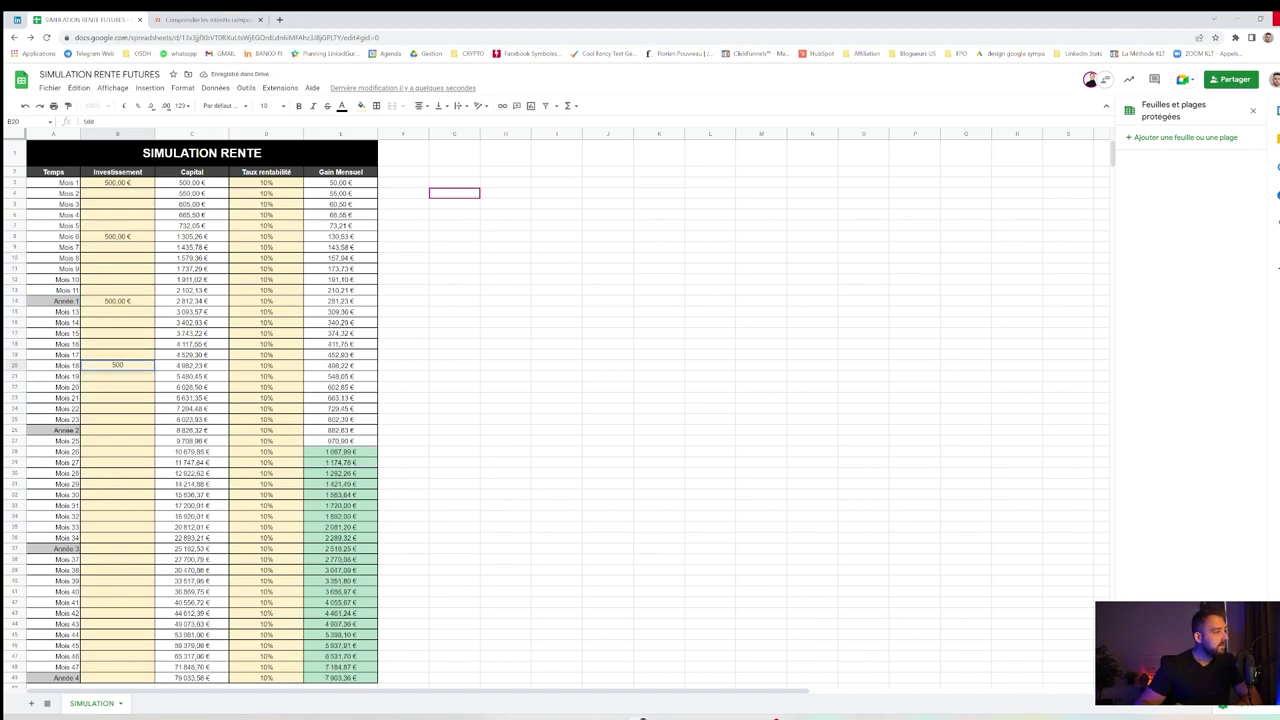
key("Return")
Step: Enter an investment of 500 € in the Année 2 row
key("Down")
key("Down")
key("Down")
key("Down")
key("Down")
type("50")
key("Return")
Step: Enter an investment of 500 € for Mois 30
key("Down")
key("Down")
key("Down")
key("Down")
key("Down")
key("Down")
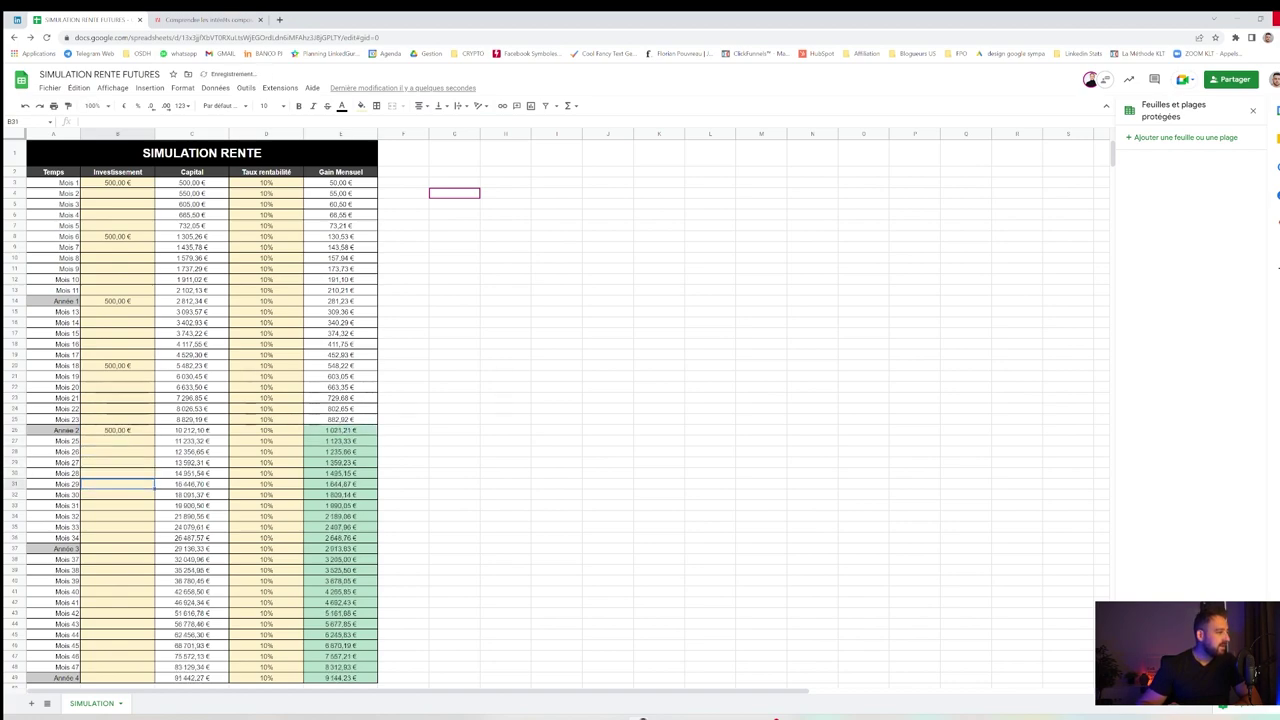
key("Up")
type("500")
key("Return")
Step: Enter an investment of 500 € in the Année 3 row
key("Down")
key("Down")
key("Down")
key("Down")
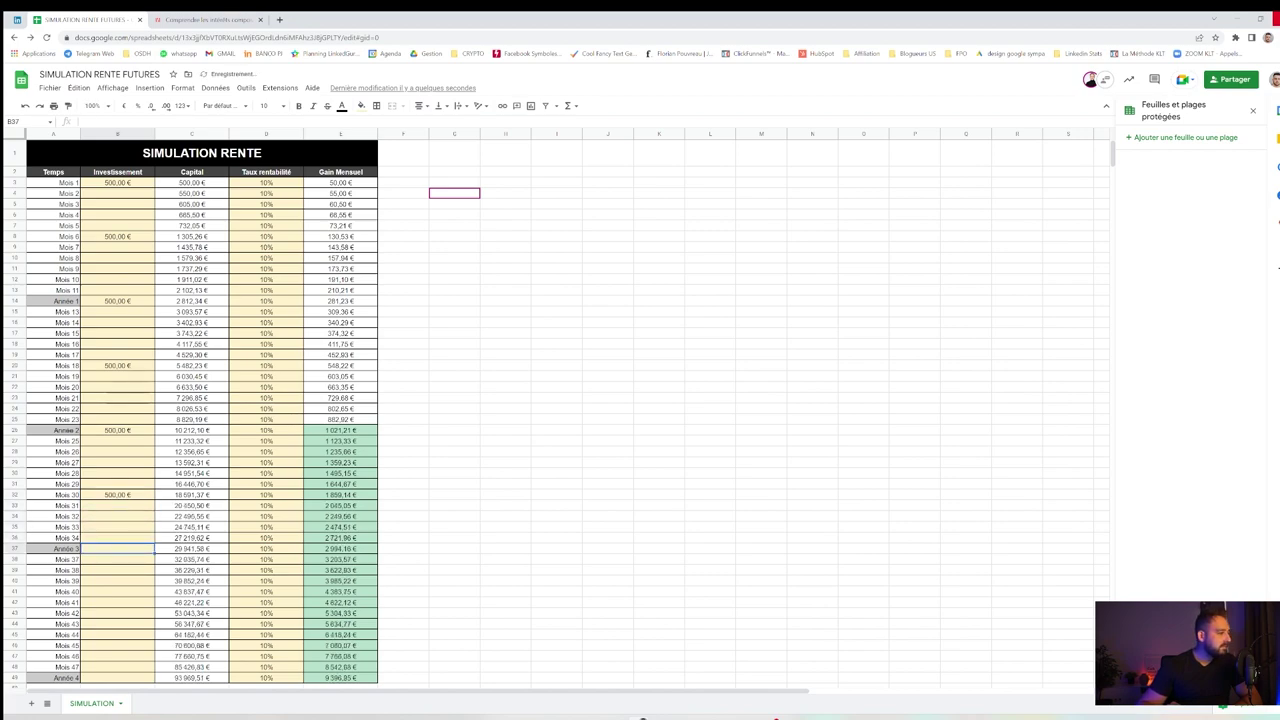
type("5")
key("Return")
Step: Enter an investment of 500 € for Mois 42
key("Down")
key("Down")
key("Down")
key("Down")
key("Down")
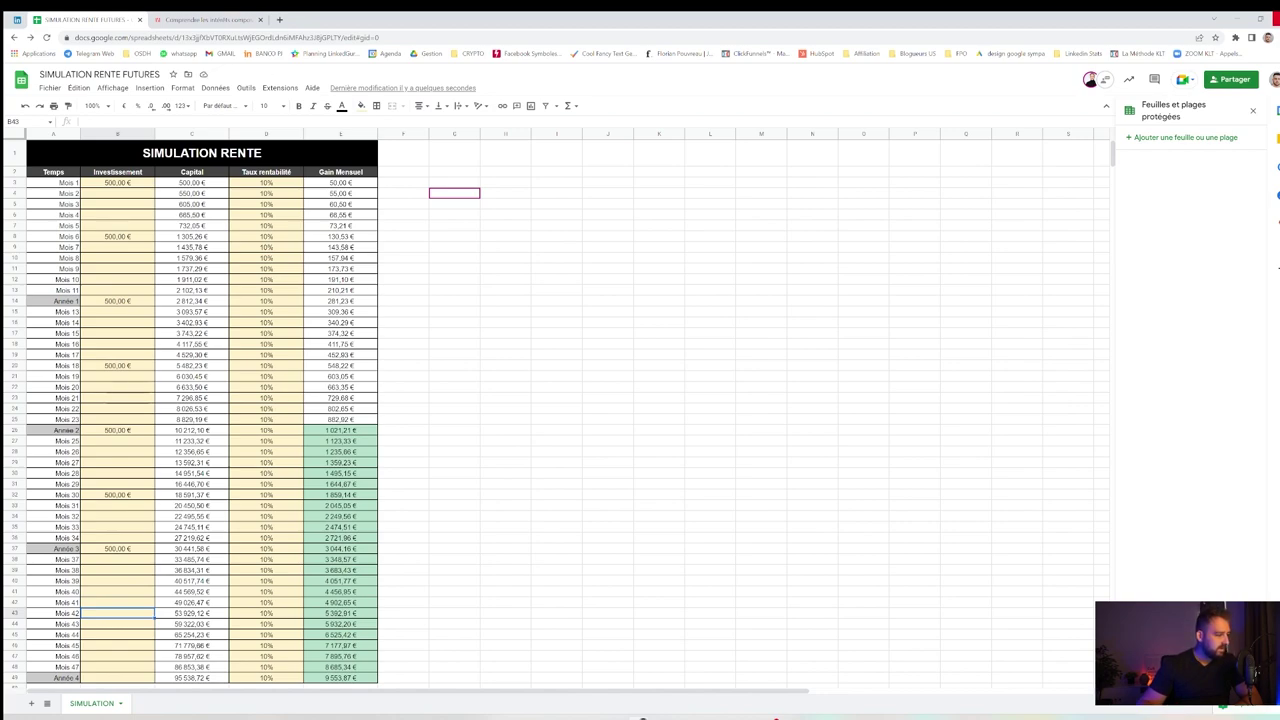
type("500")
key("Return")
Step: Enter an investment of 500 € in the Année 4 row
key("Down")
key("Down")
left_click(117, 678)
type("500")
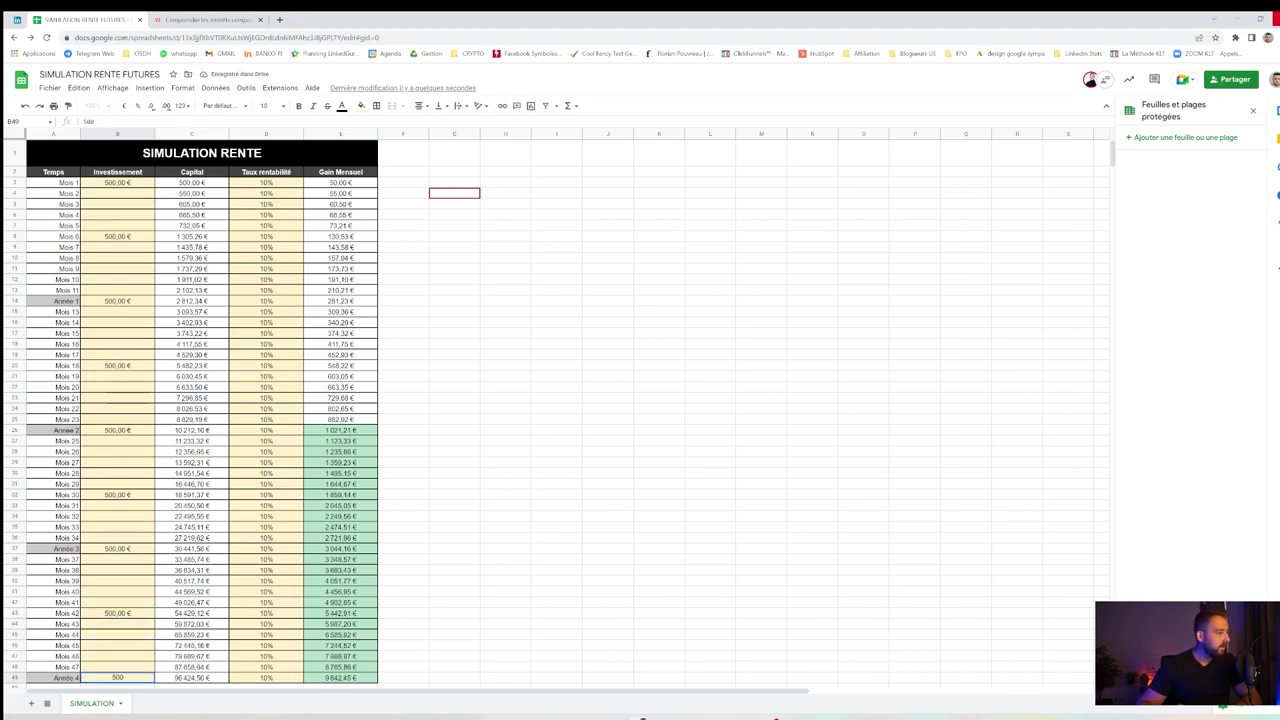
key("Return")
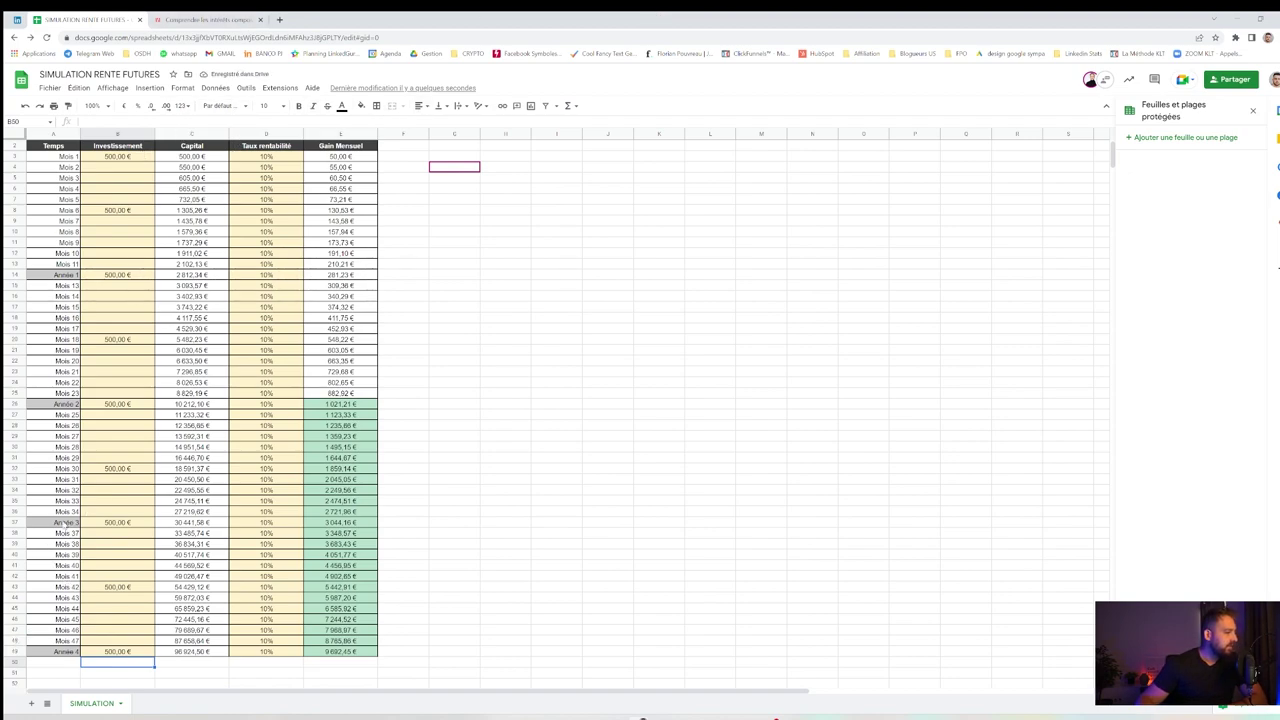
Step: Insert a row directly above Année 3 and copy the Mois 34 row, from Temps to Gain Mensuel, into it
right_click(16, 523)
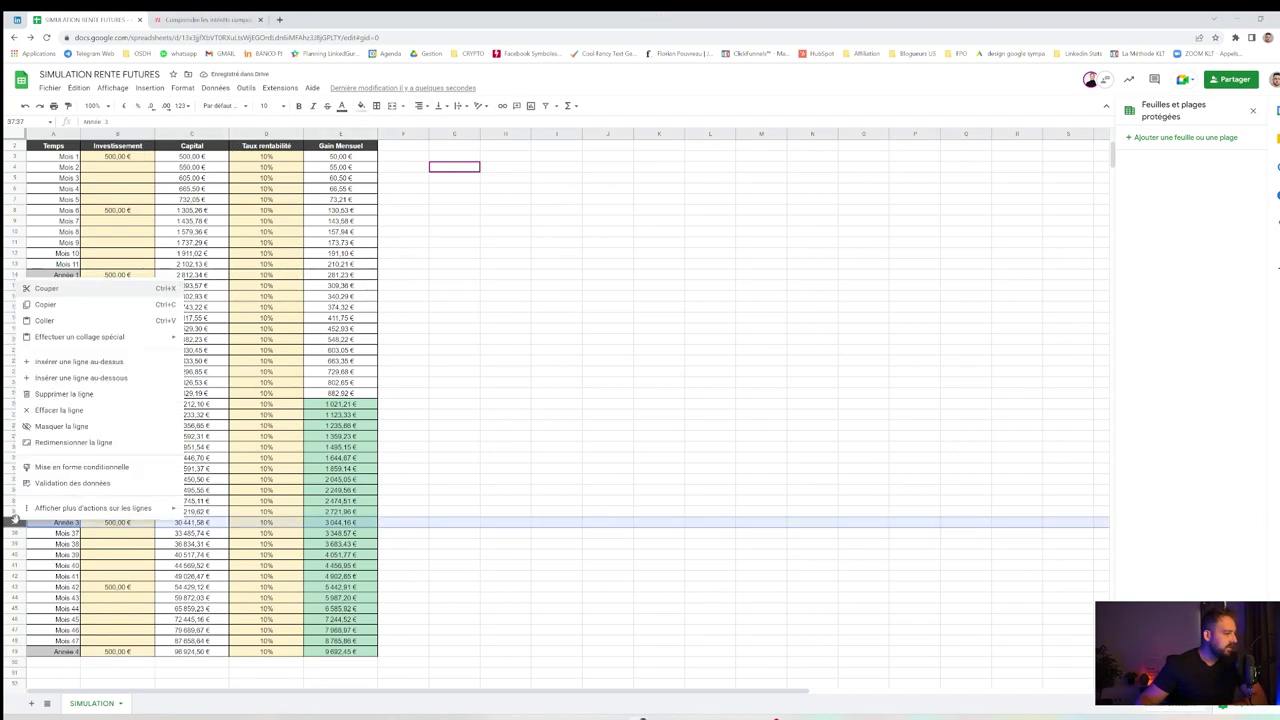
left_click(66, 362)
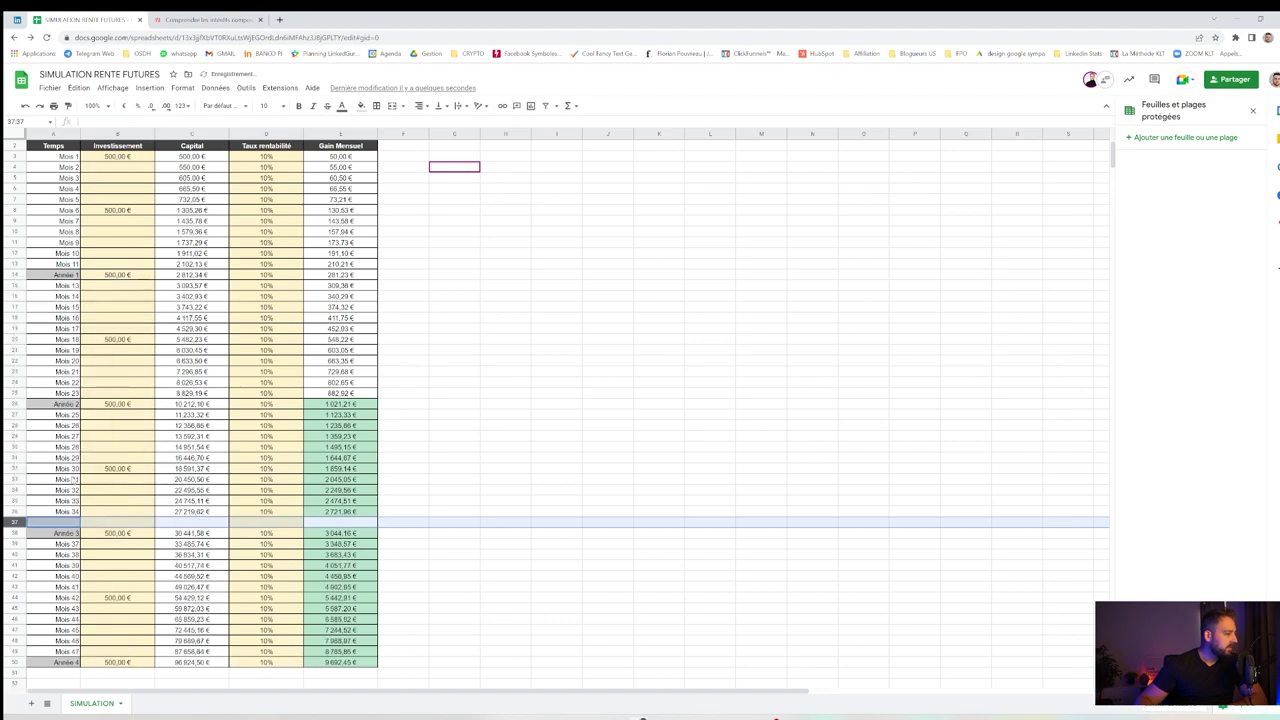
left_click_drag(55, 512, 340, 512)
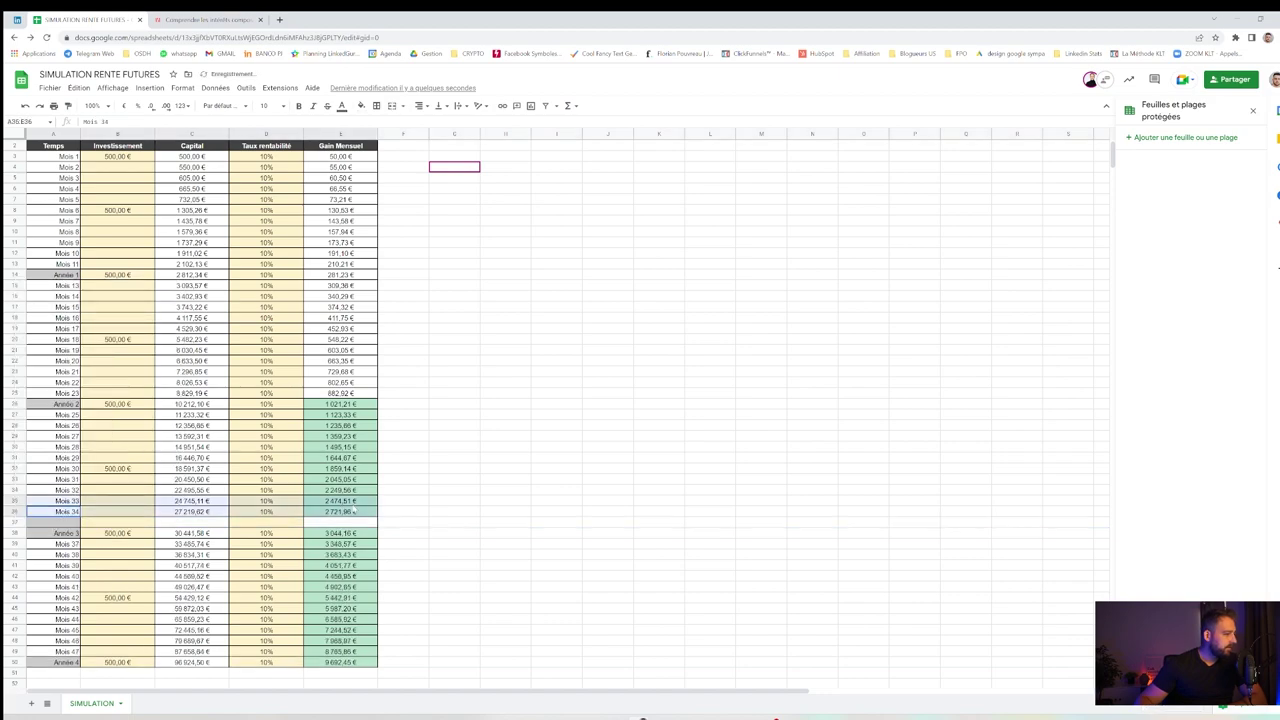
key("ctrl+c")
left_click(60, 522)
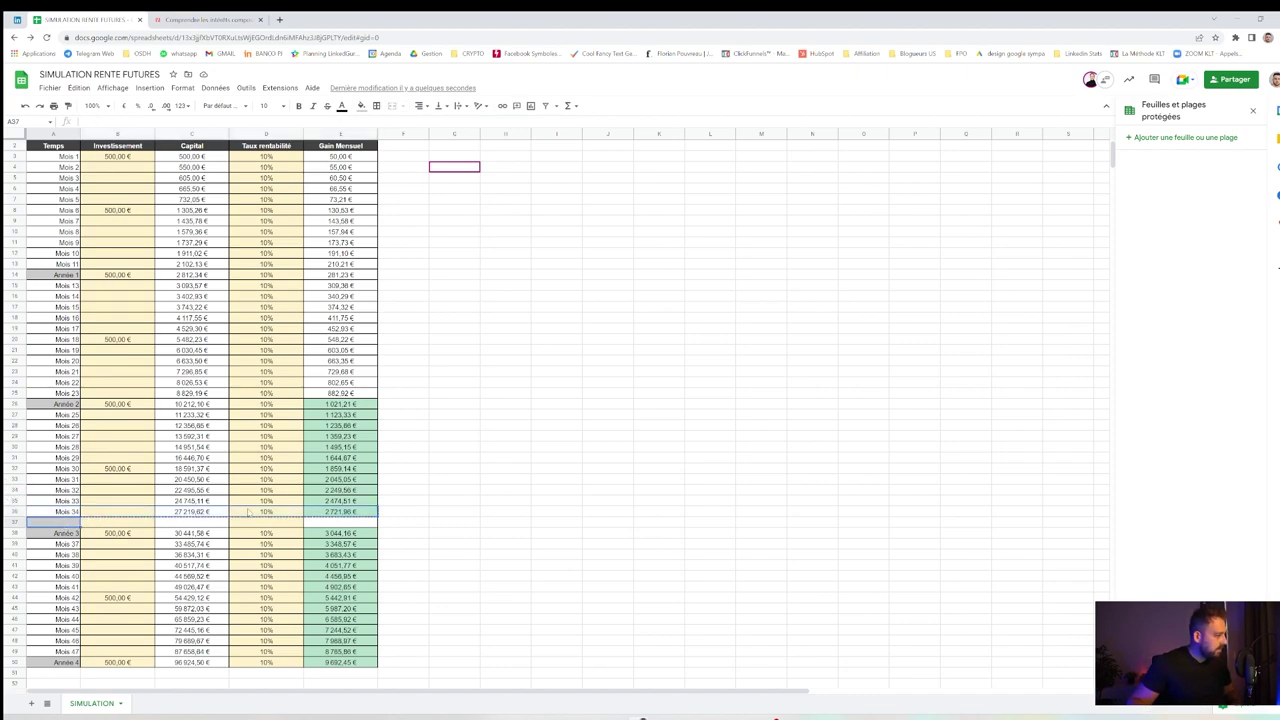
key("ctrl+v")
Step: Rename the time label of the row inserted above Année 3 as Mois 35
double_click(76, 522)
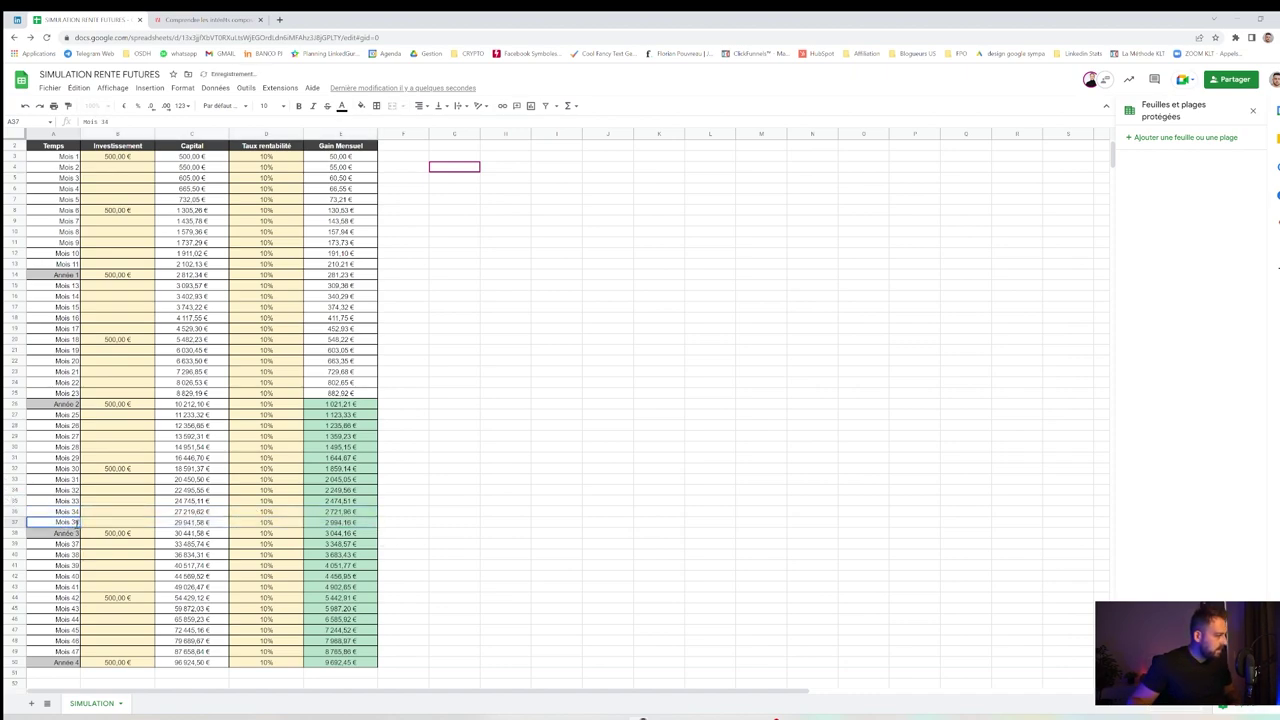
key("BackSpace")
type("5")
key("Return")
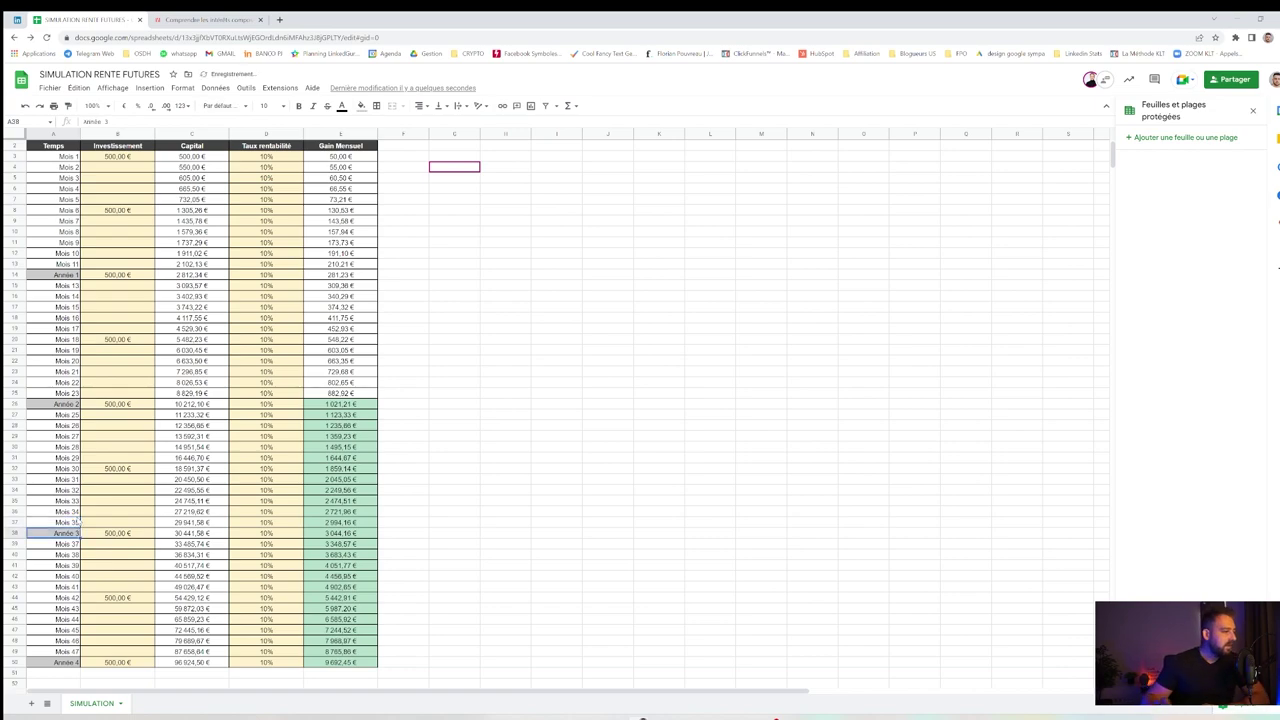
left_click(476, 492)
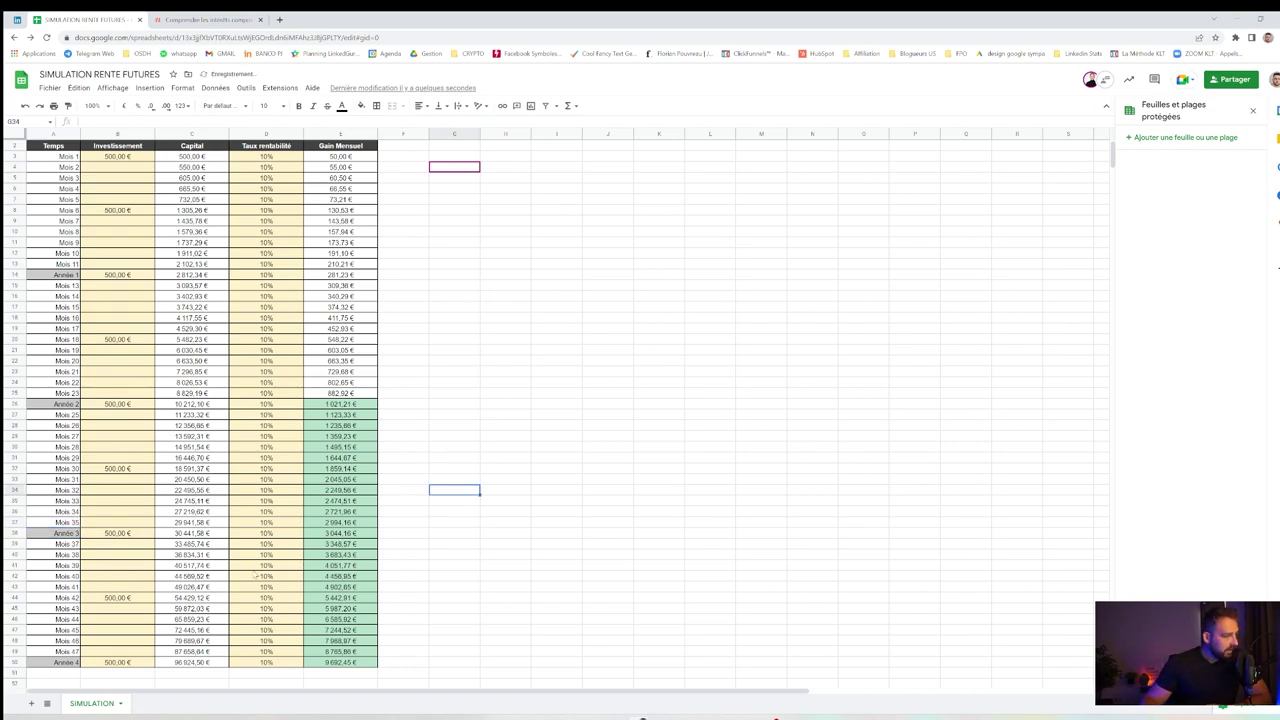
Step: Examine the investment, capital, monthly gain and rate of return in the Année 4 row
left_click(113, 663)
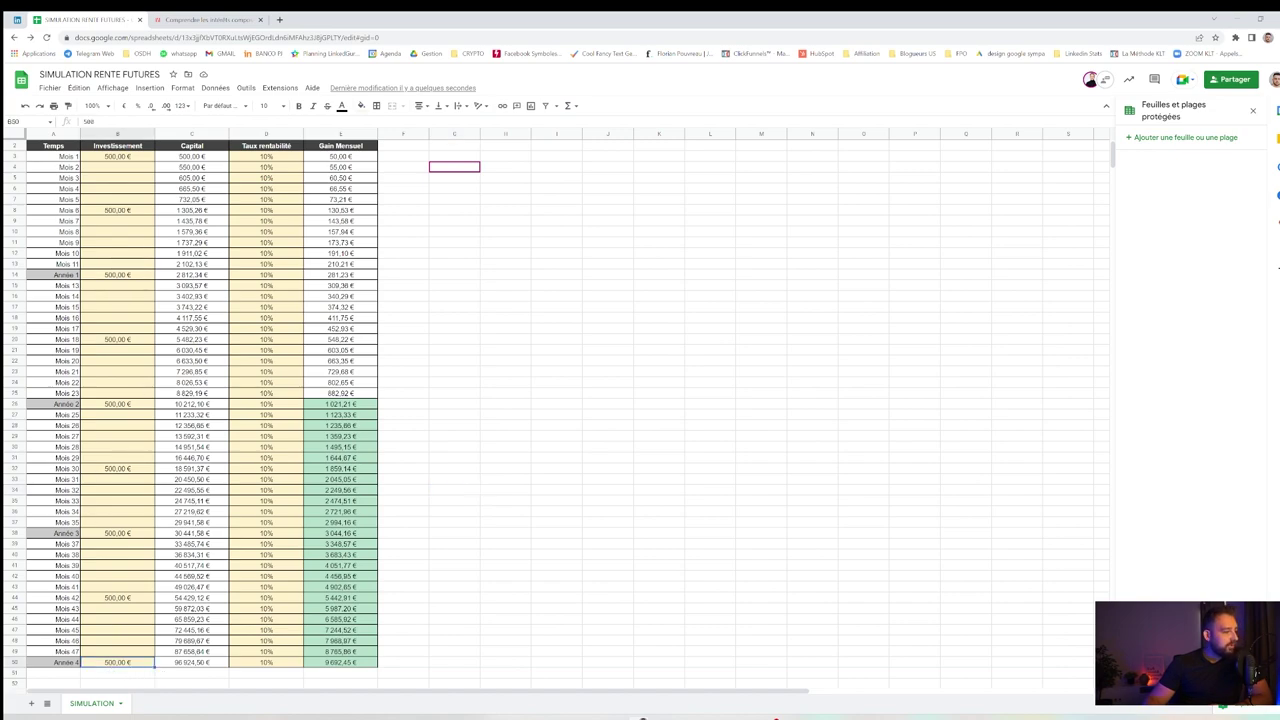
left_click(170, 664)
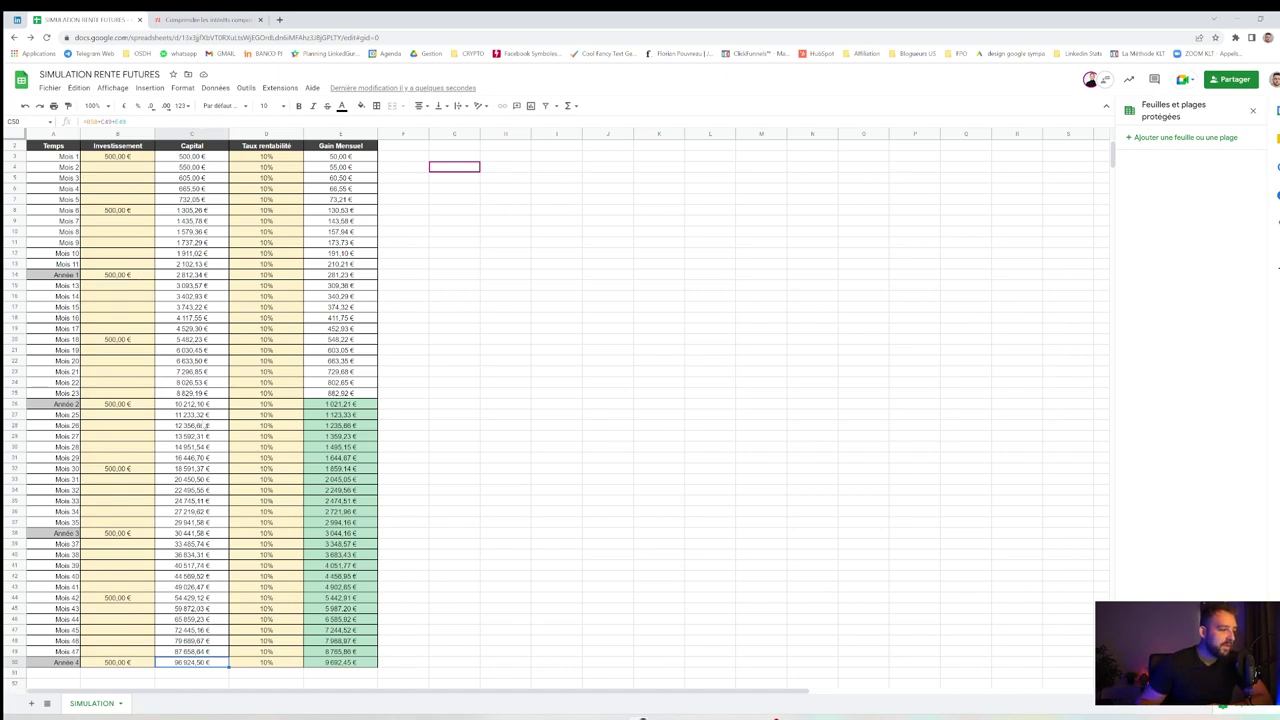
left_click(340, 663)
left_click(263, 664)
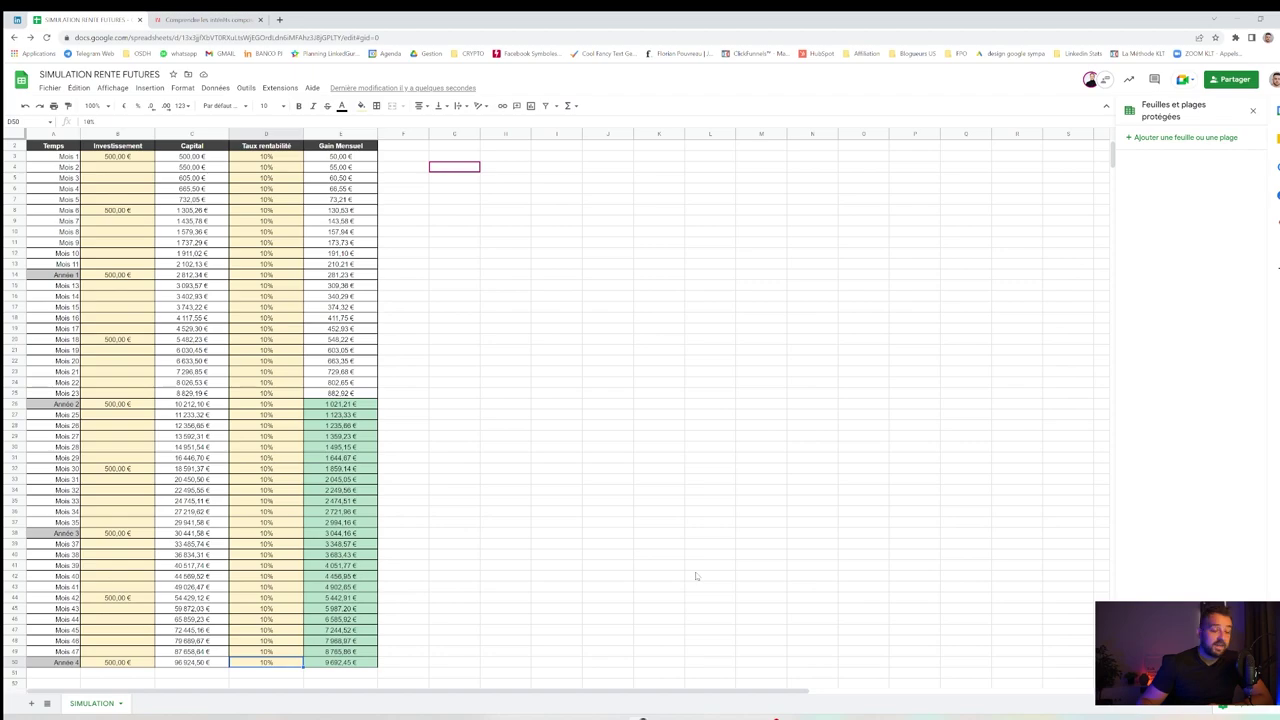